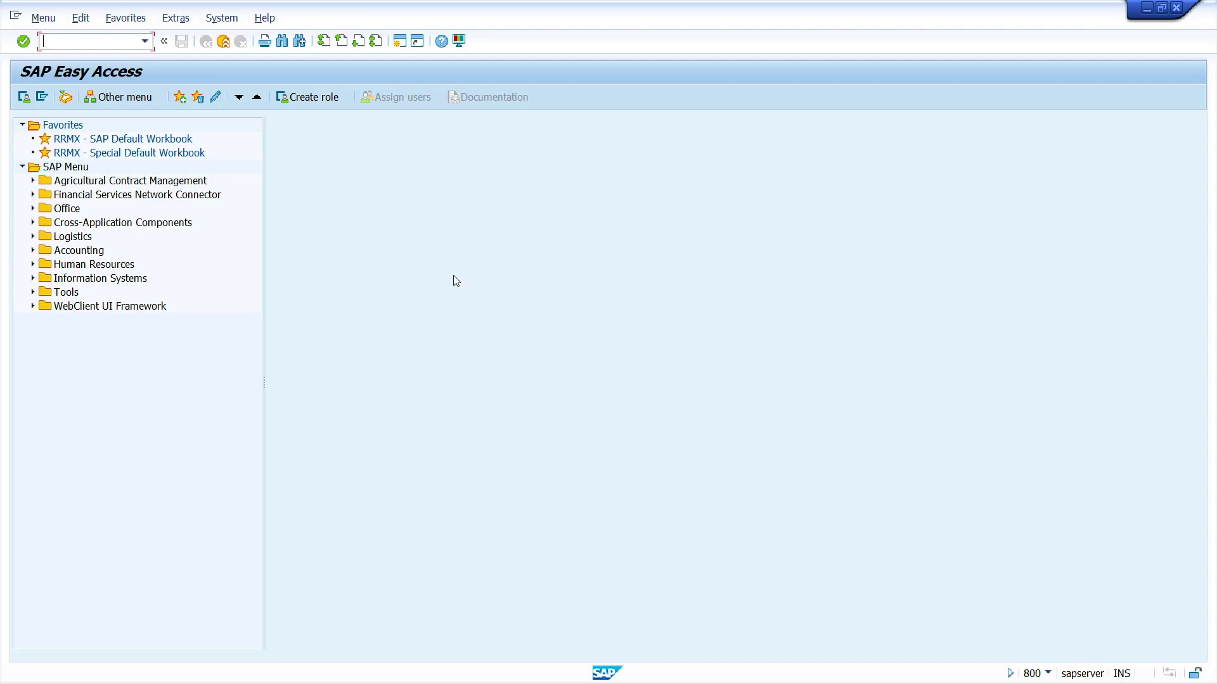
Step: Start MM01 for a Mechanical Engineering ROH material, confirming views and plant 1000 / RAW1
text(mm01)
key(Return)
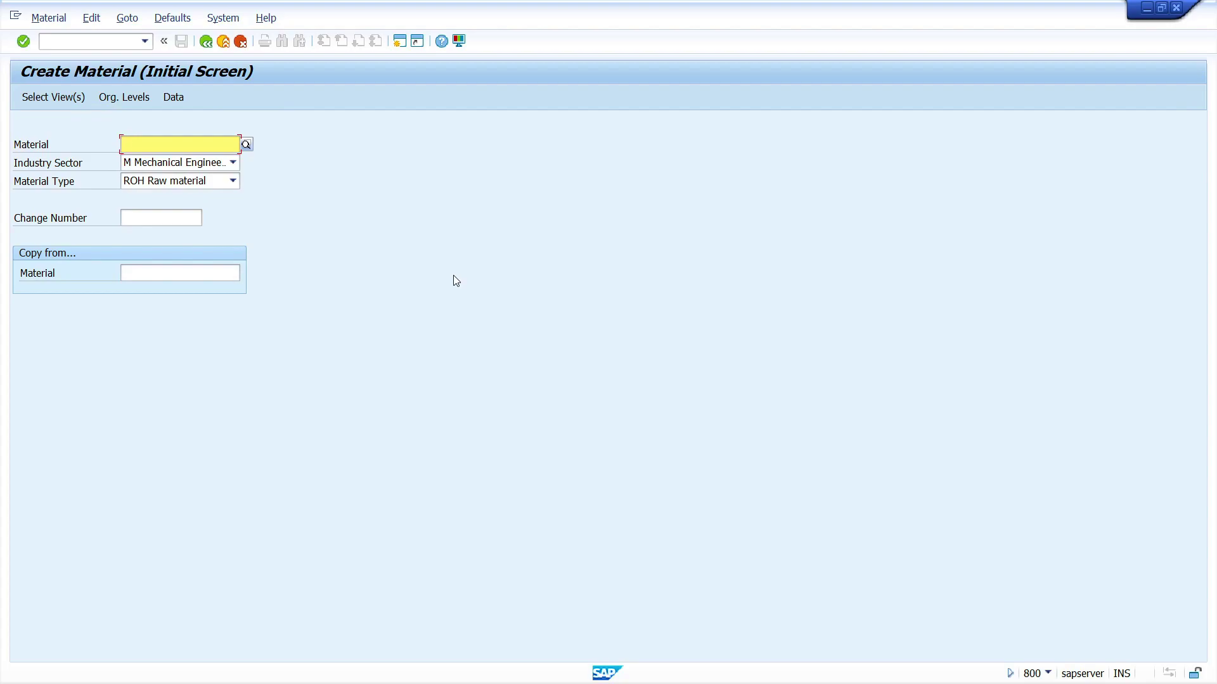
key(Tab)
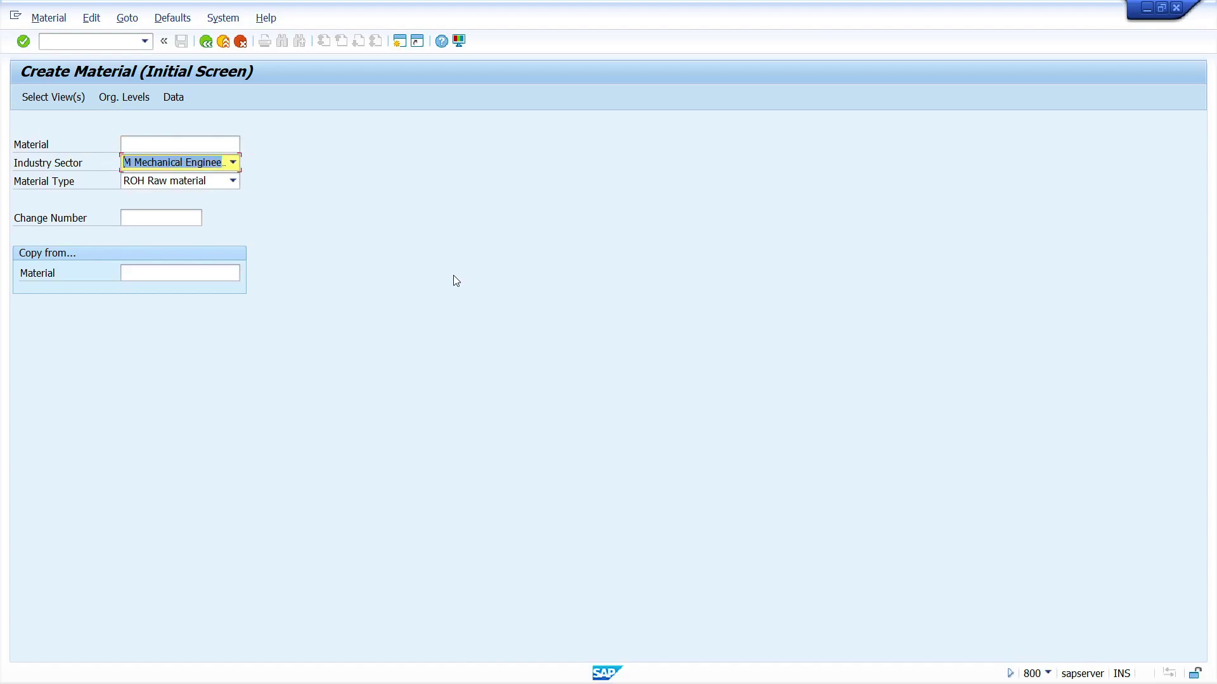
key(Tab)
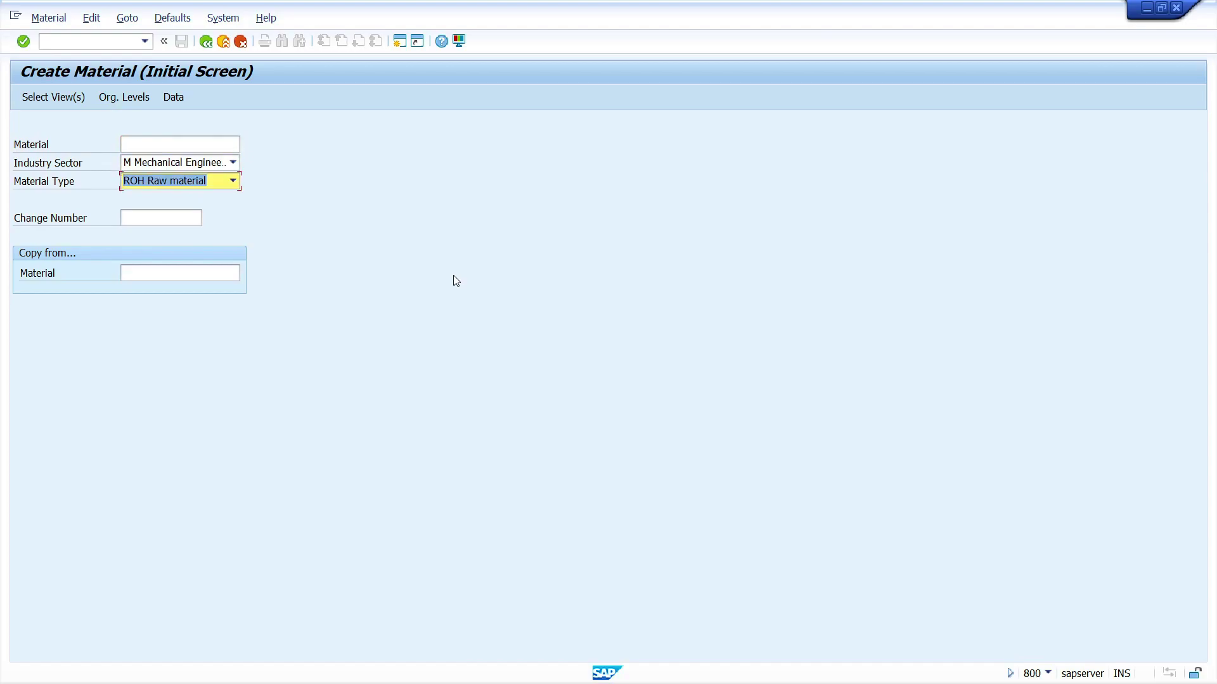
key(Return)
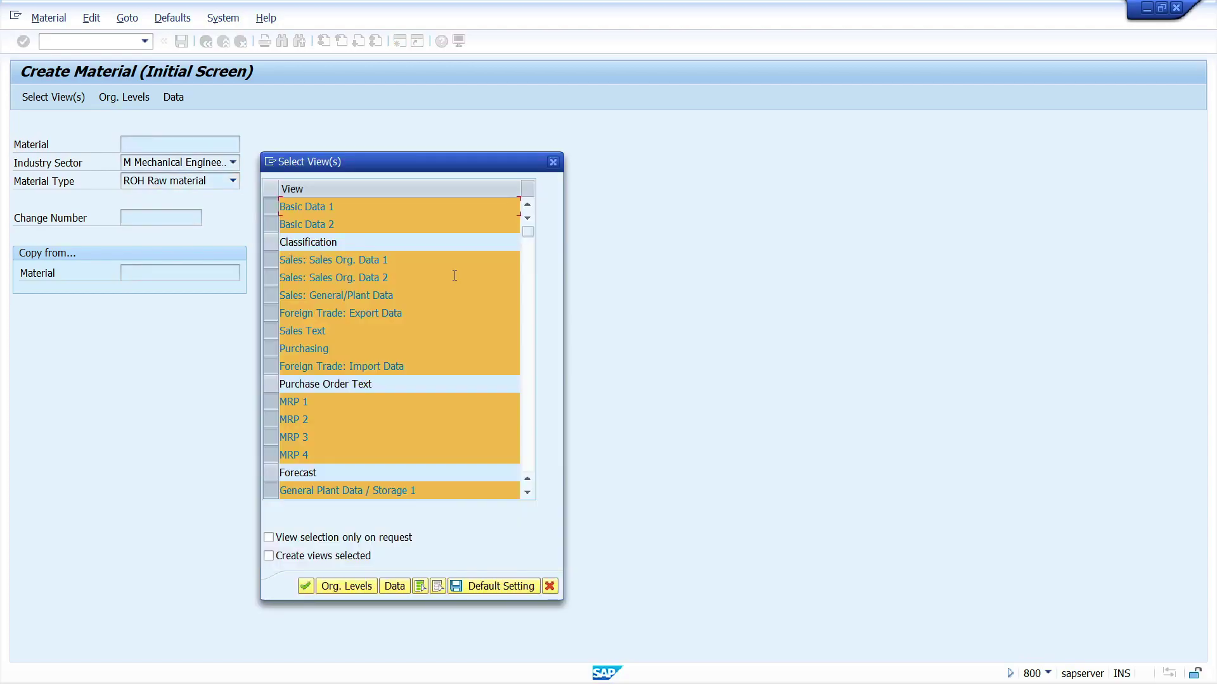
key(Return)
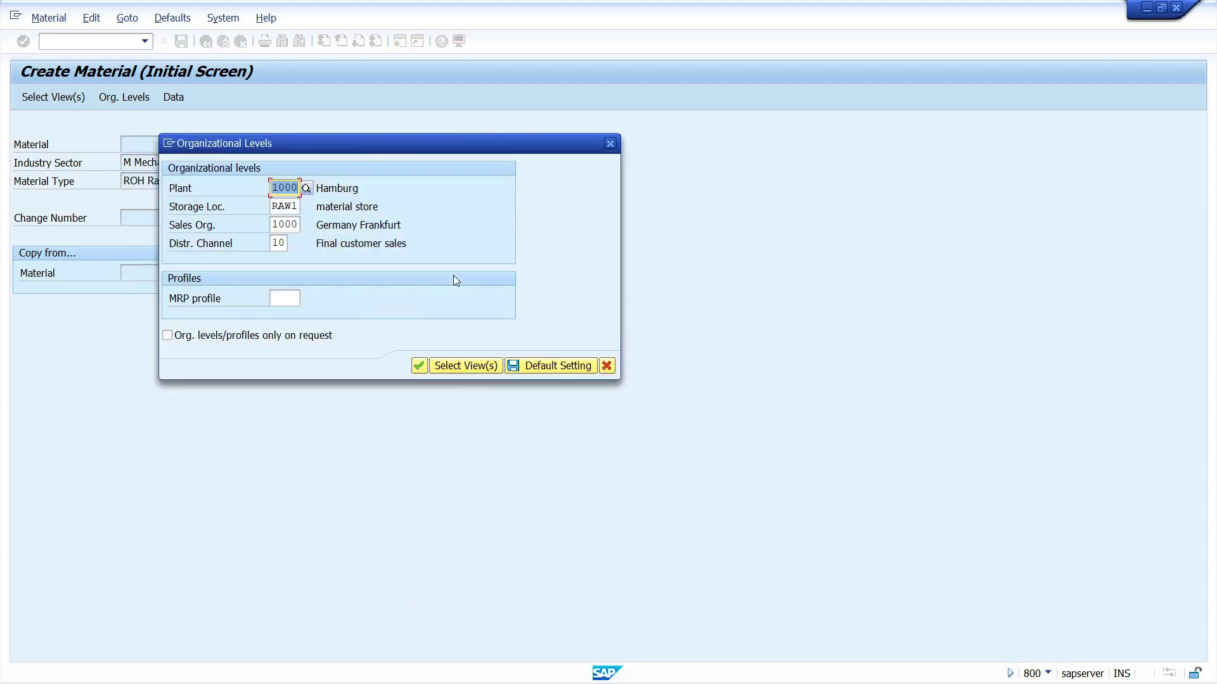
key(Return)
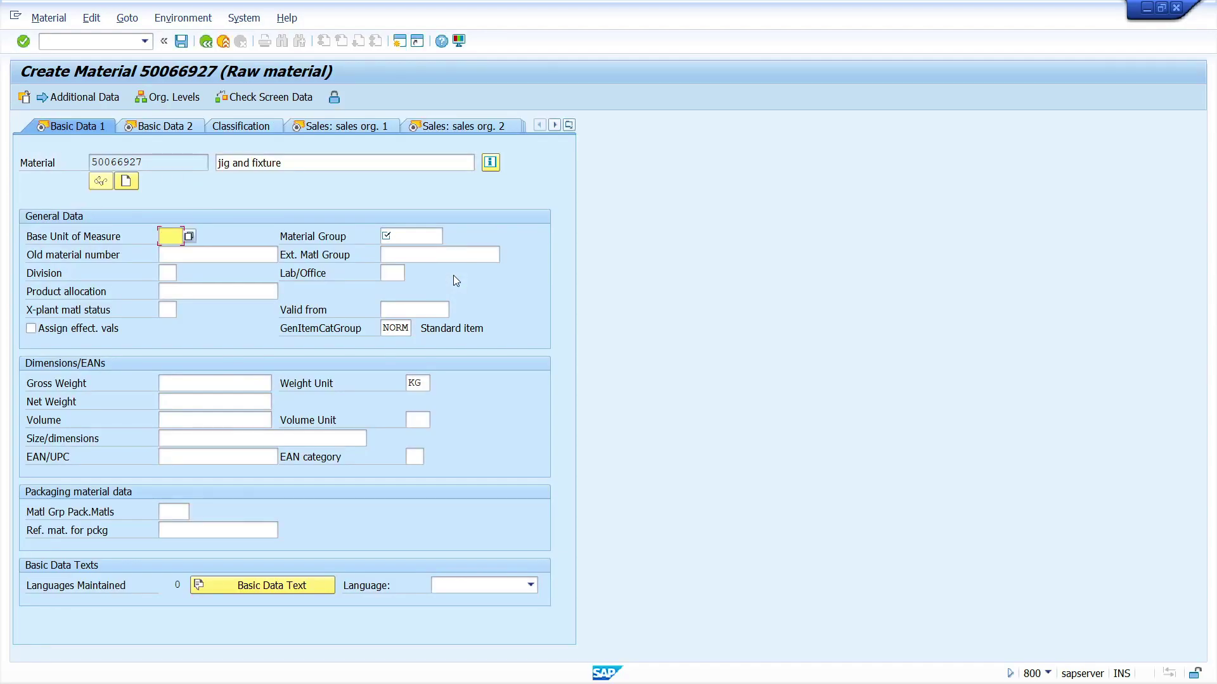
Step: Enter KG as the base unit and advance through all material views to the save prompt
text(KG)
key(Return)
key(Return)
key(Return)
key(Return)
key(Return)
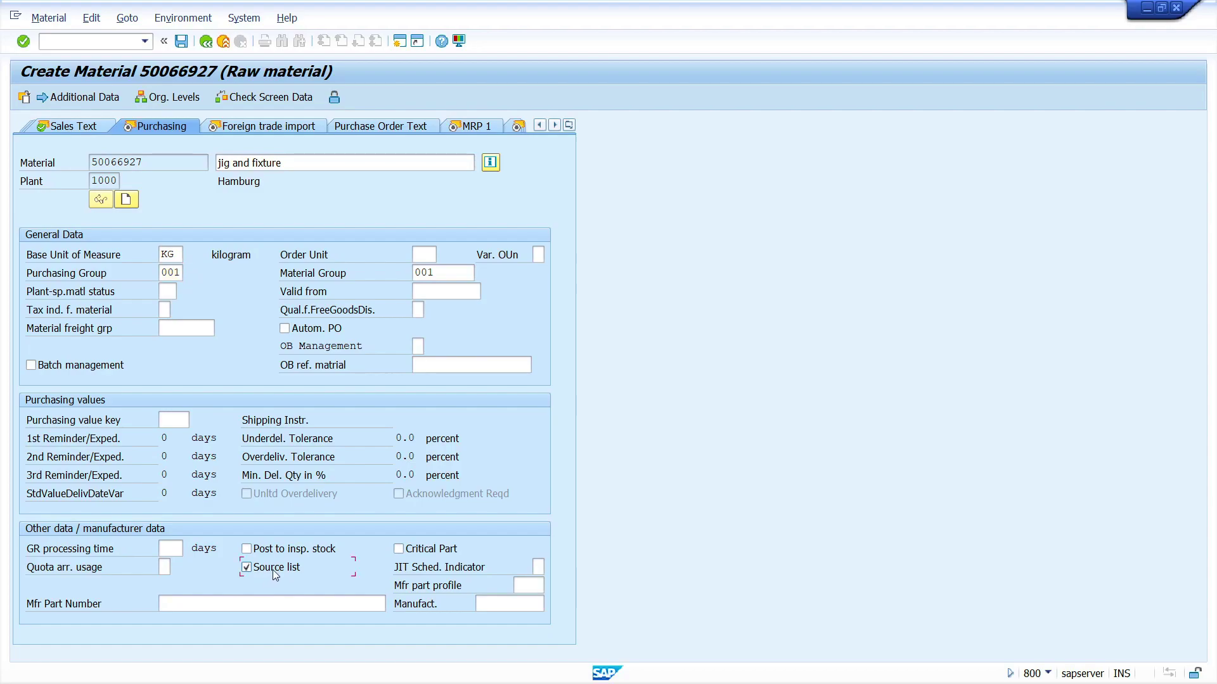
key(Return)
key(Return)
key(Return)
key(Return)
key(Return)
key(Return)
key(Return)
key(Return)
key(Return)
key(Return)
key(Return)
key(Return)
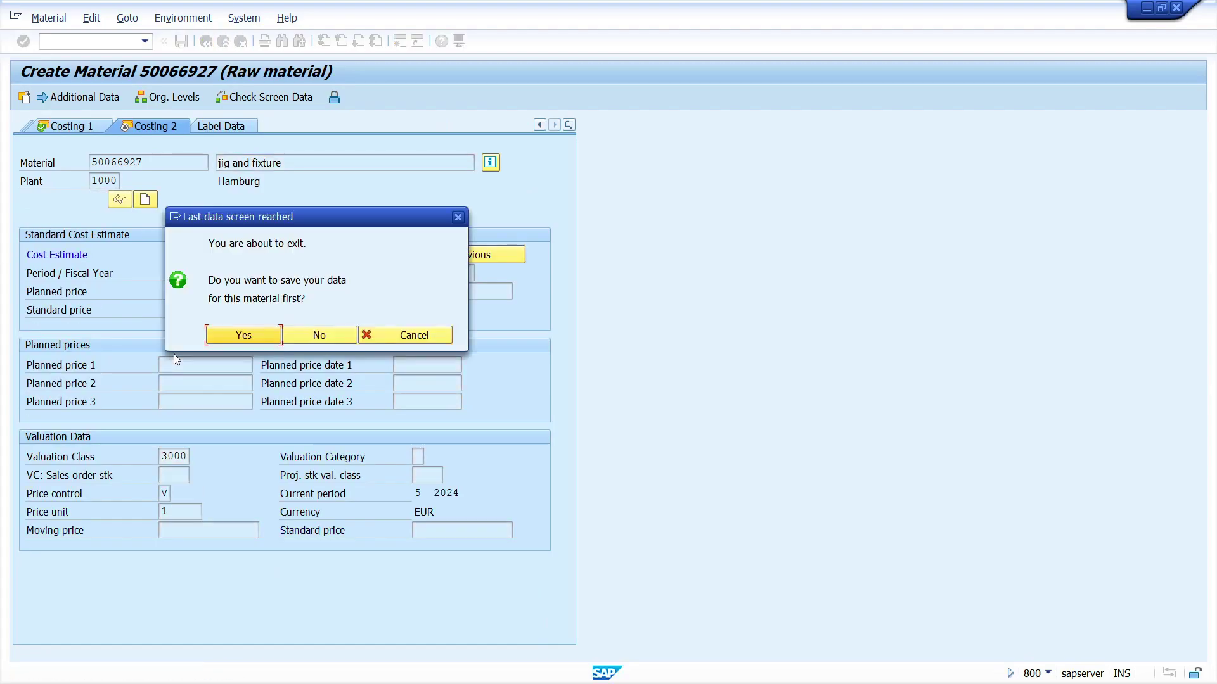
Step: Confirm saving material 50066927 and dismiss the follow-up message window
click(243, 335)
key(F1)
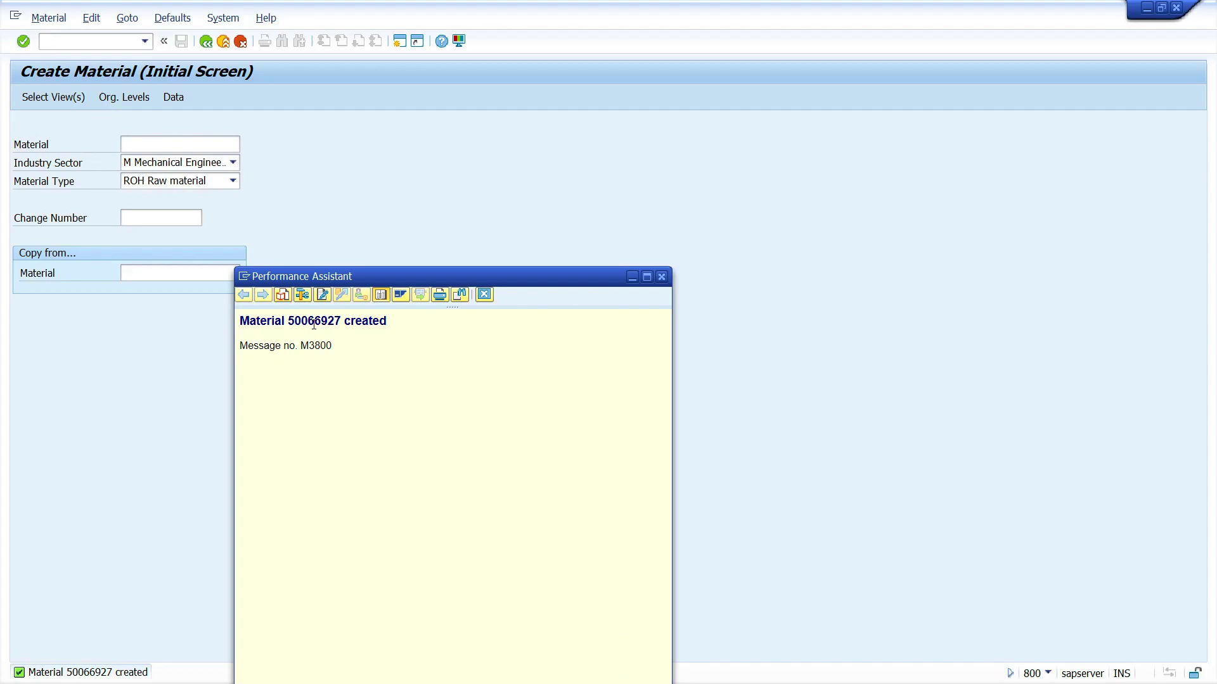
click(103, 43)
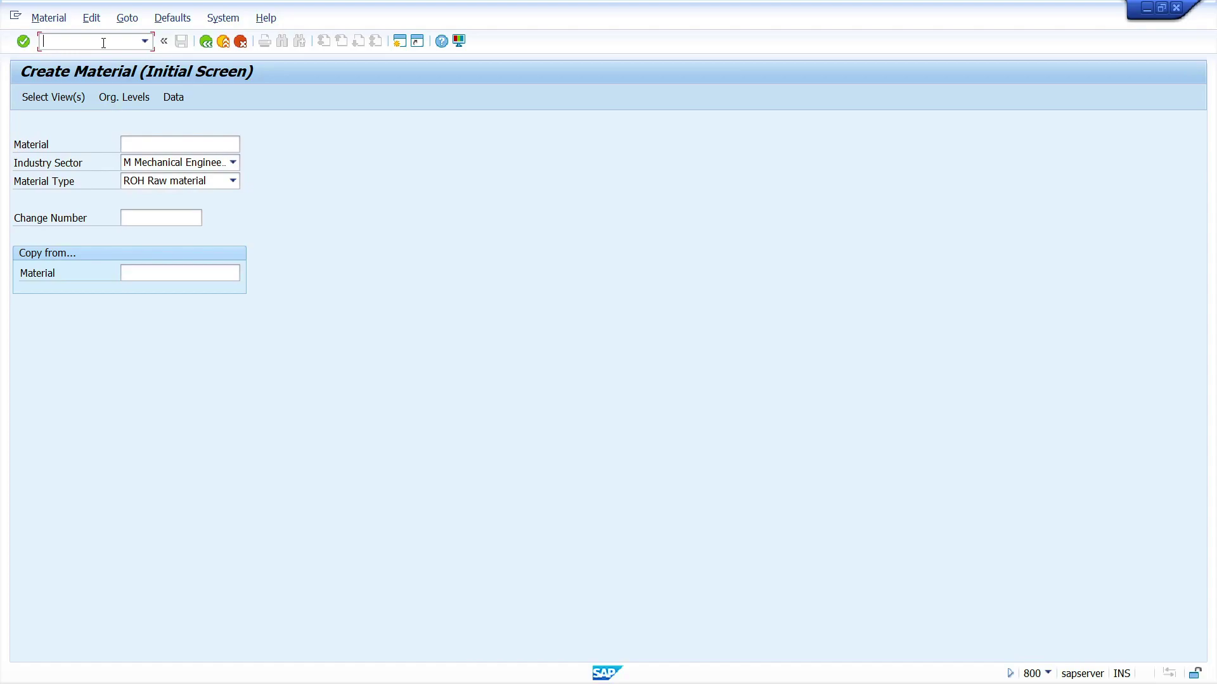
Step: Start a purchase order with /nme21 for vendor 1000
text(/nme21)
key(Return)
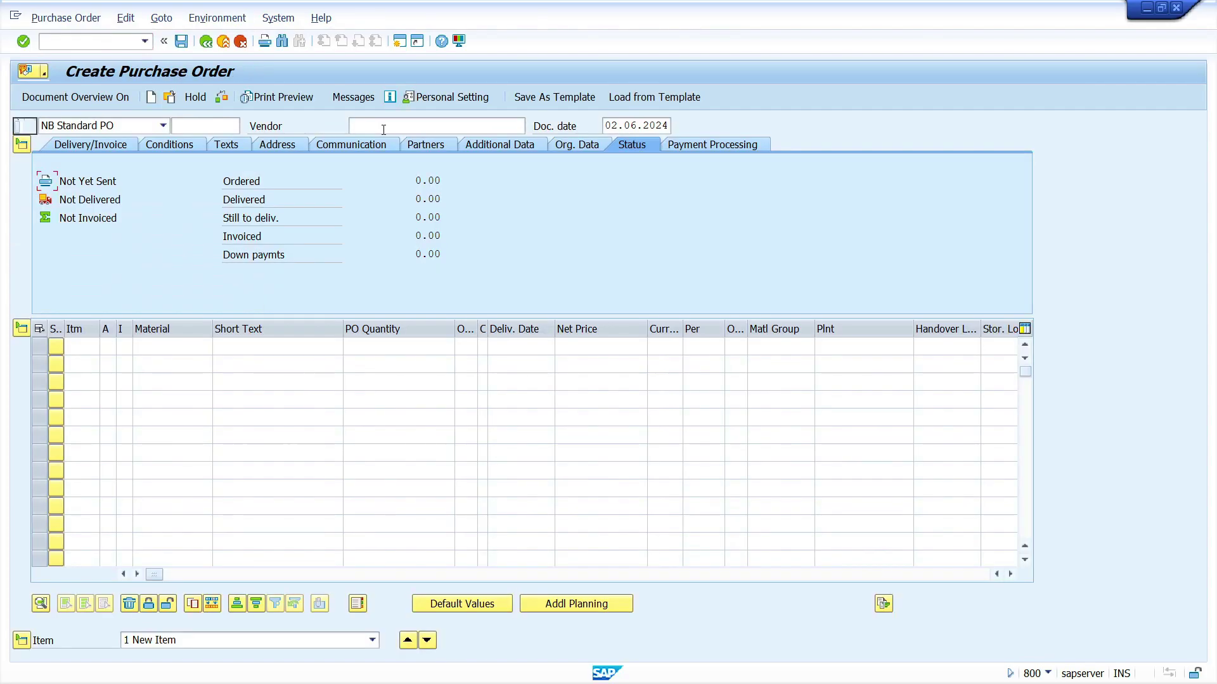
click(383, 129)
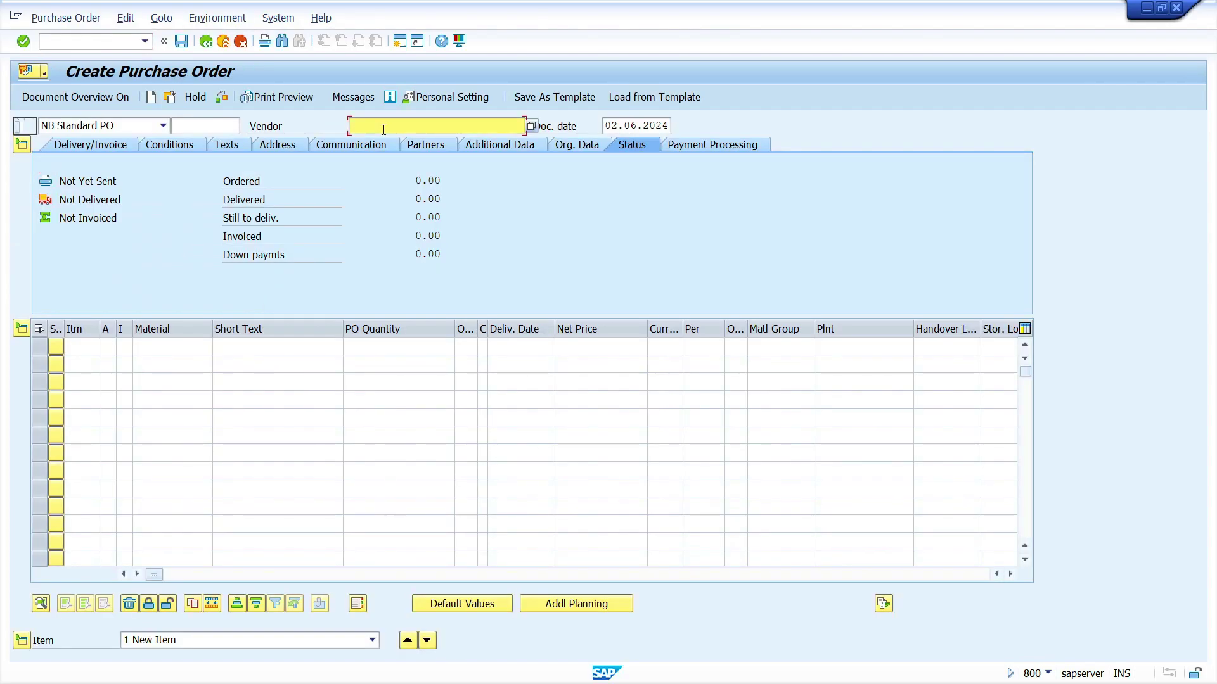
text(1)
key(Down)
key(Return)
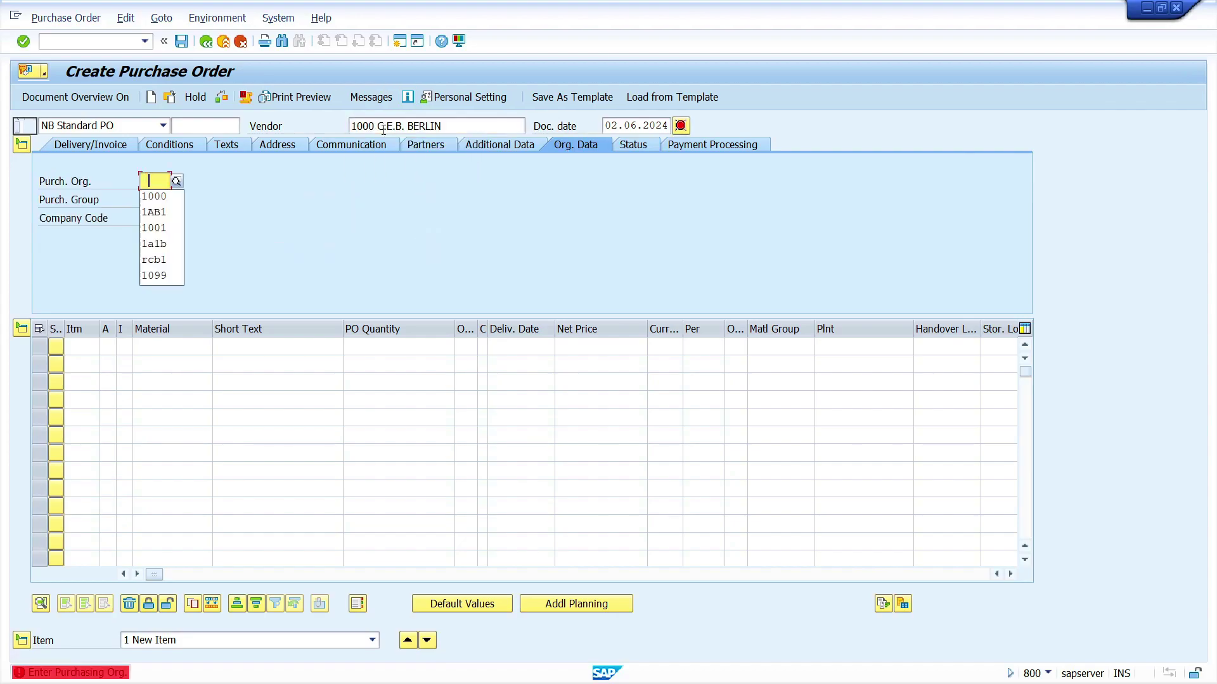
Step: Set purchasing org 1000, purchasing group 001 and company code 1000, then validate the header
key(Down)
key(Return)
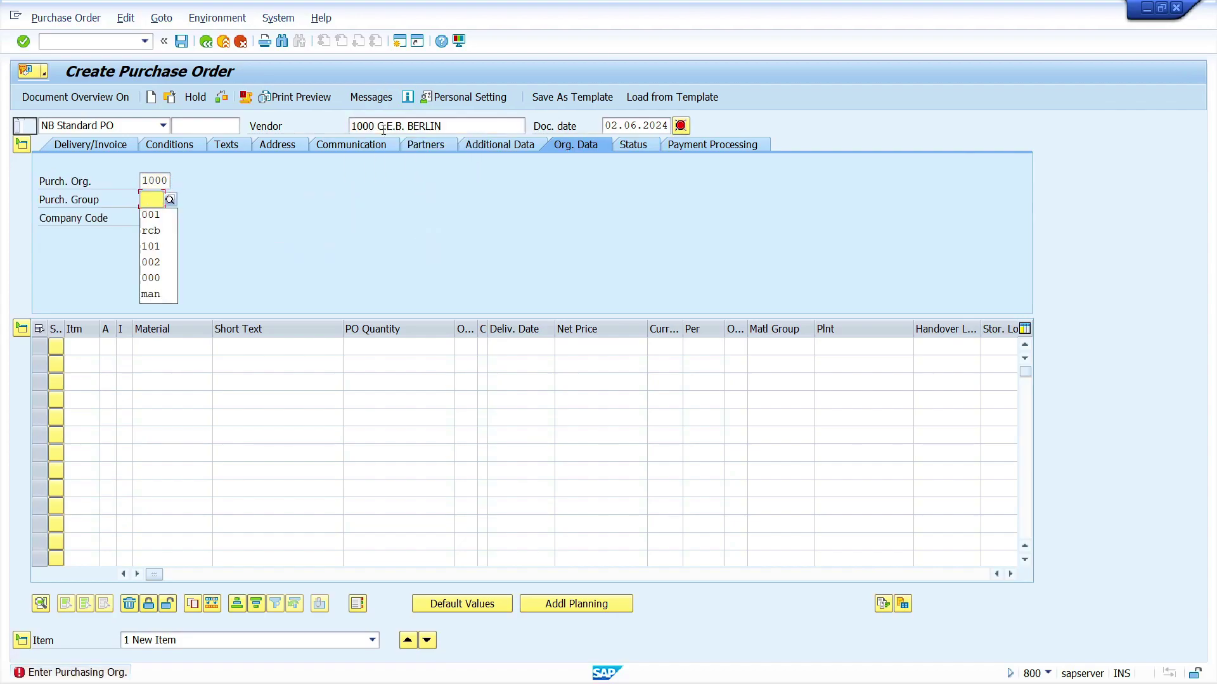
key(Down)
key(Return)
key(Tab)
key(Down)
key(Return)
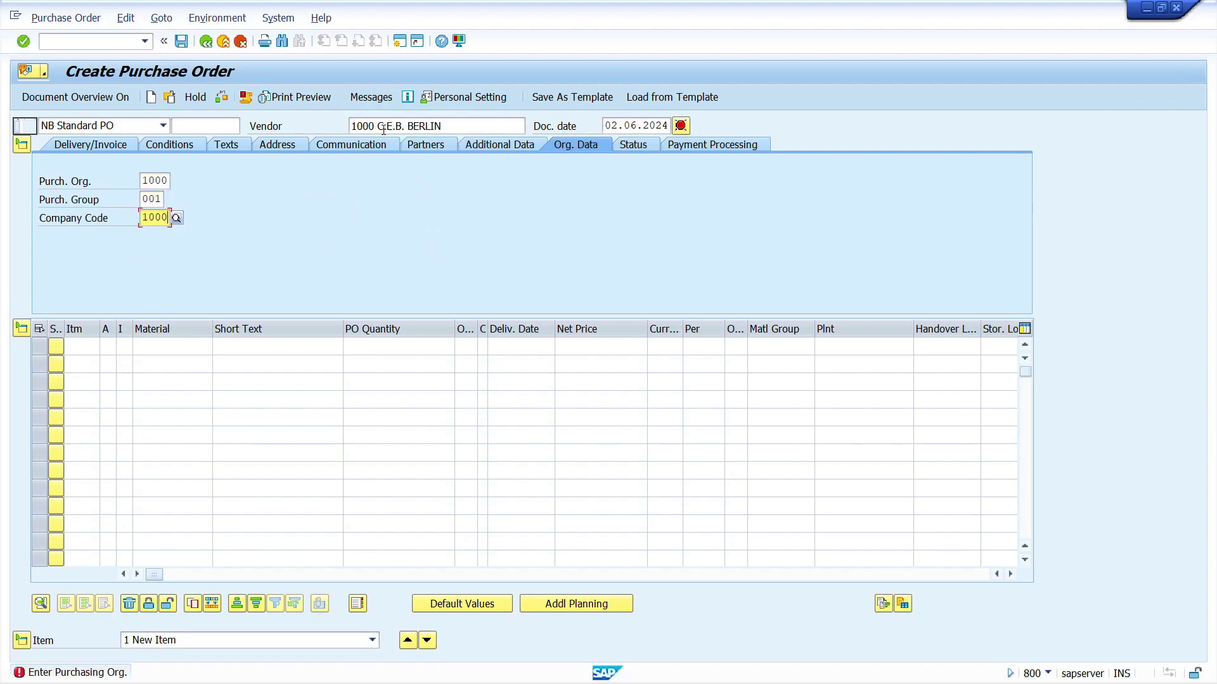
key(Return)
Step: Add item for material 50066927 with quantity 1000 and view the source-list error details
click(158, 346)
text(50066927)
click(319, 494)
key(Tab)
text(1000)
key(Tab)
key(Tab)
key(Tab)
key(Tab)
key(Tab)
key(Tab)
text(1000)
key(Return)
click(369, 675)
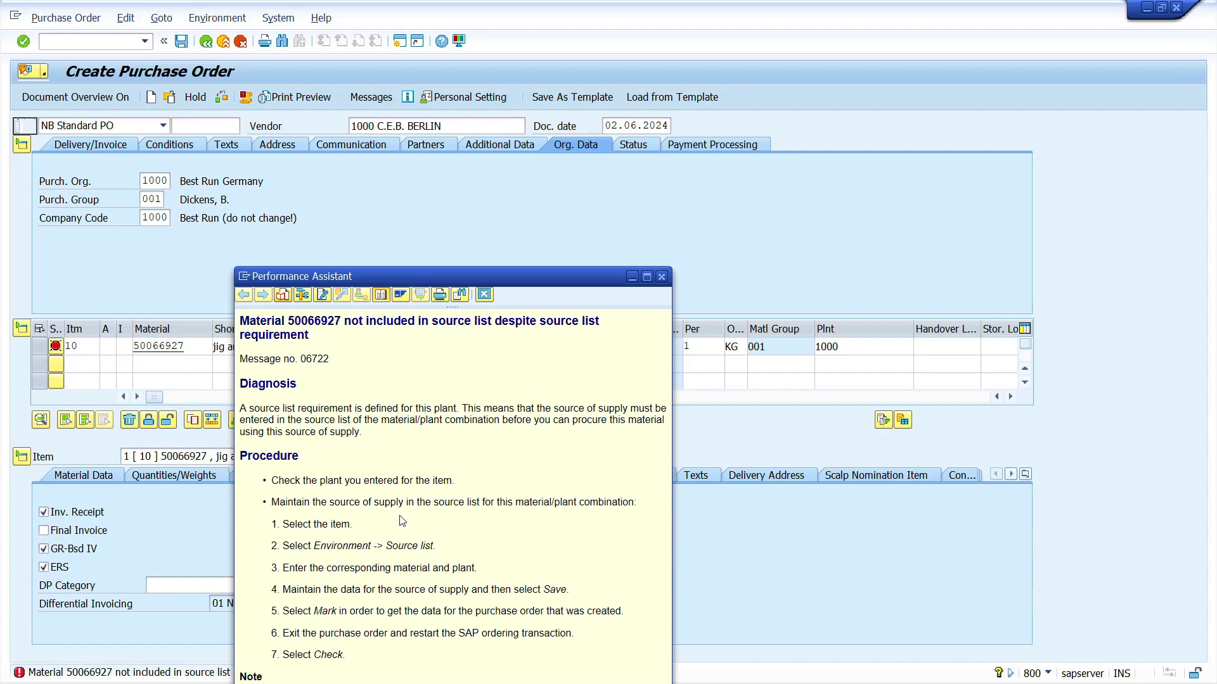
Step: Close the source list explanation and place the cursor in the command field
click(484, 295)
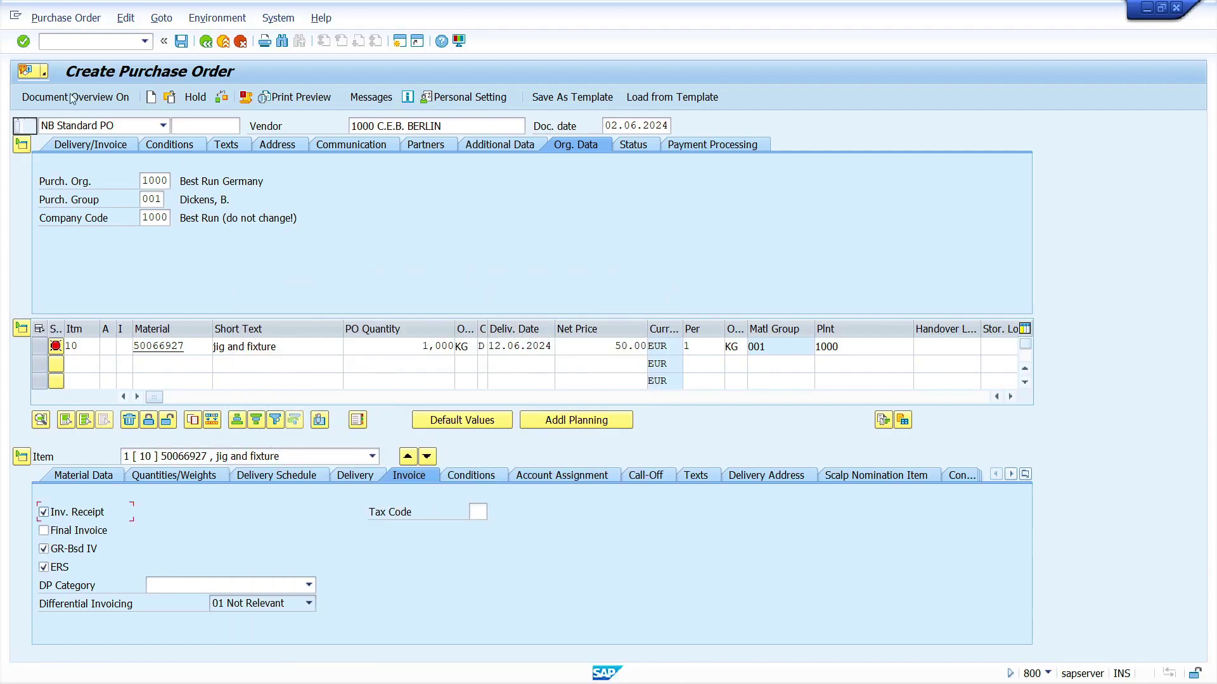
click(94, 43)
Step: Start an info record via /nme11 for vendor 1000, material 50066927, purch. org 1000, plant cleared
text(me)
key(BackSpace)
key(BackSpace)
text(/nme11)
key(Return)
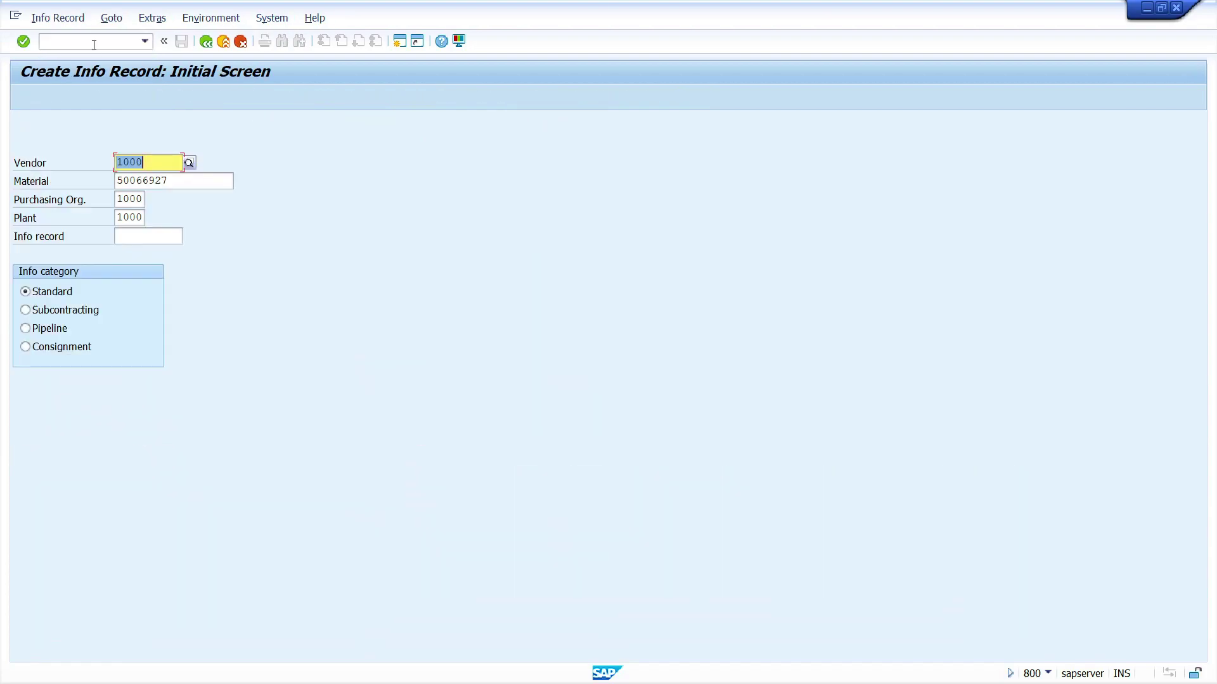
key(End)
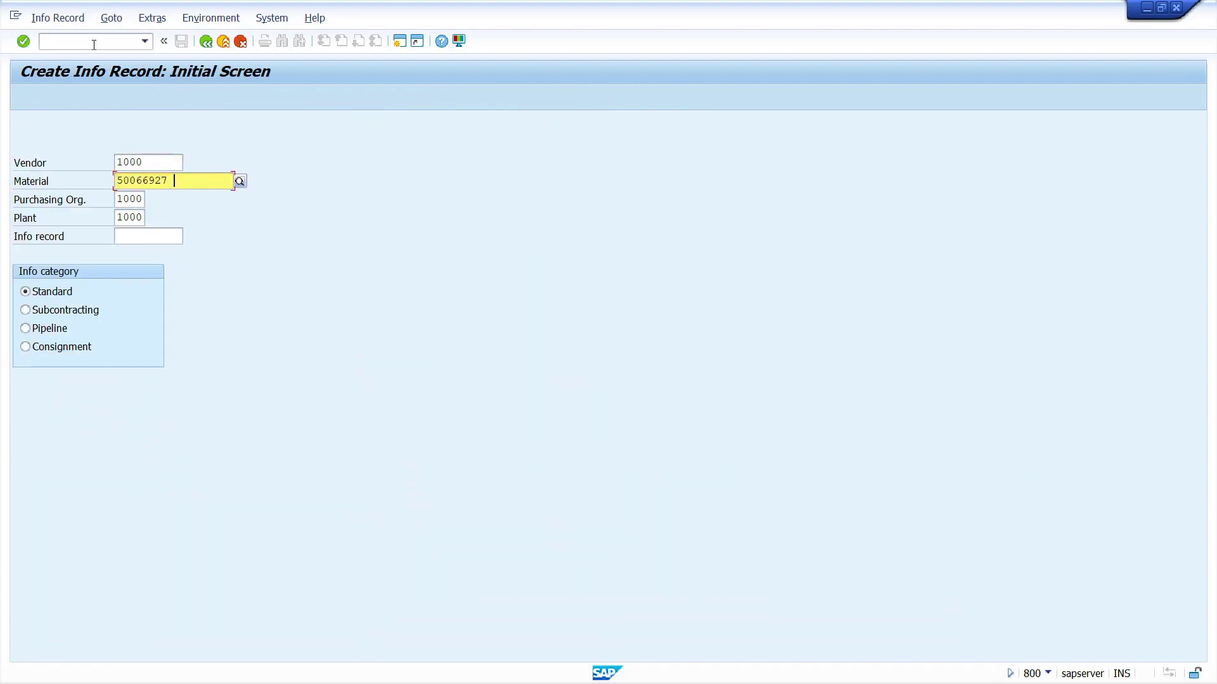
key(Tab)
key(Tab)
key(Delete)
key(shift+Tab)
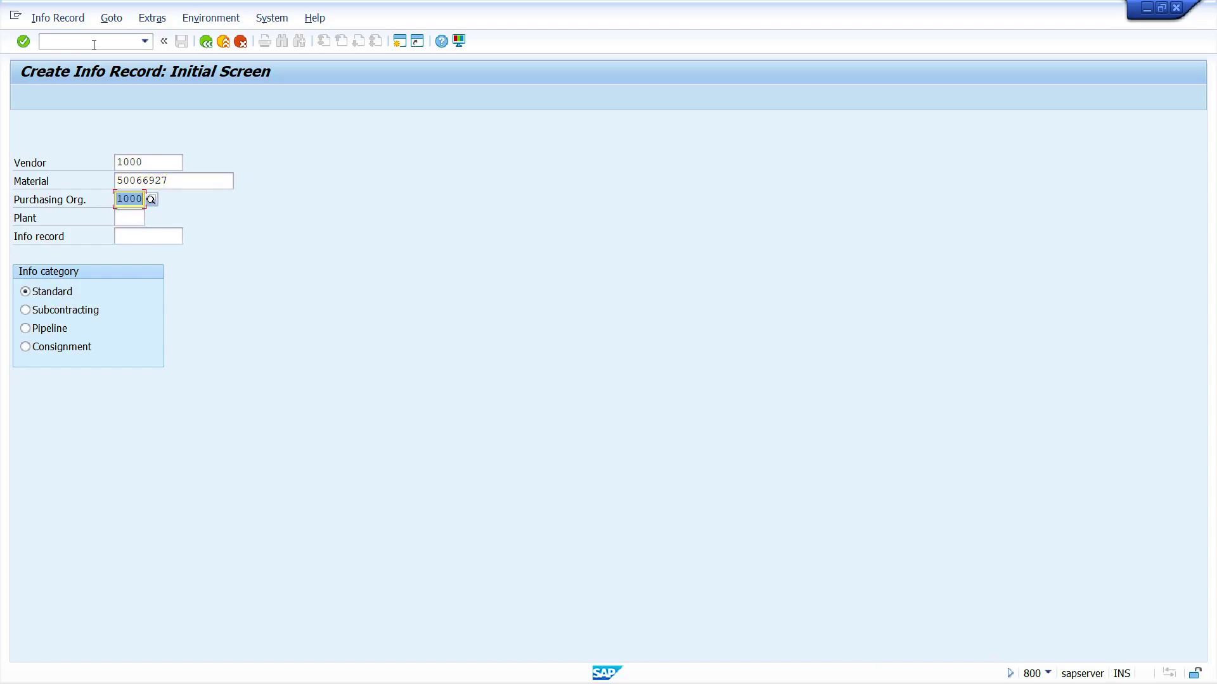
key(Return)
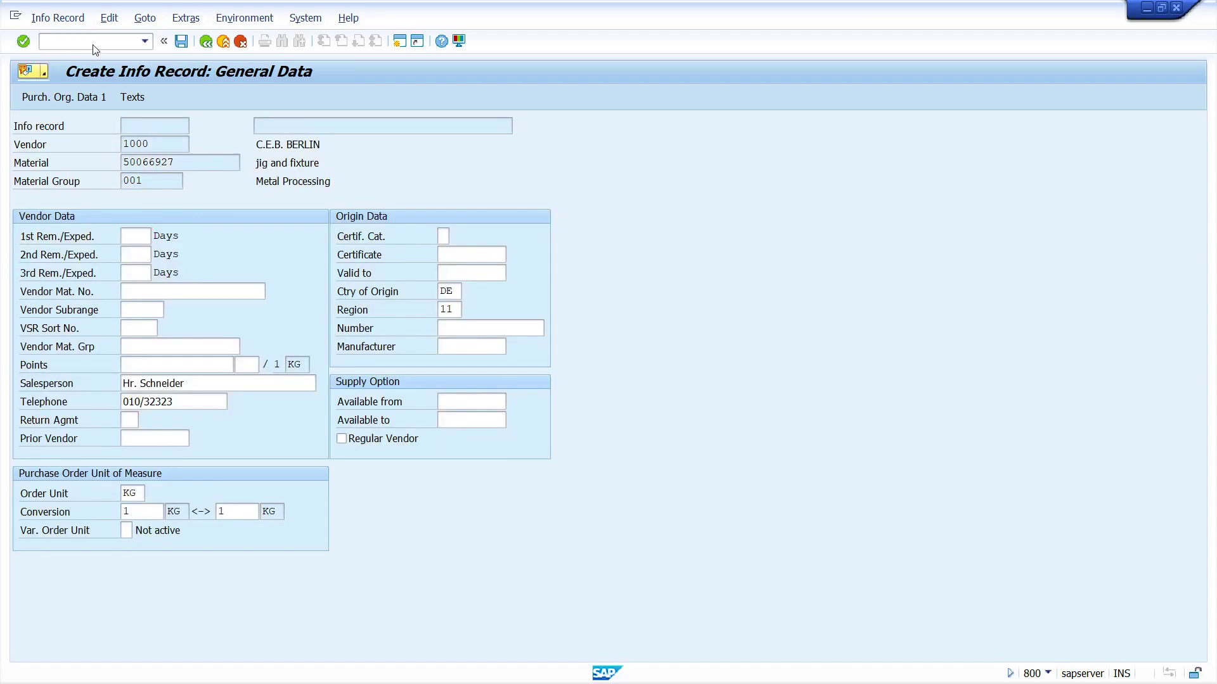
Step: Set planned delivery time to 5 days and purchasing group 001
key(Return)
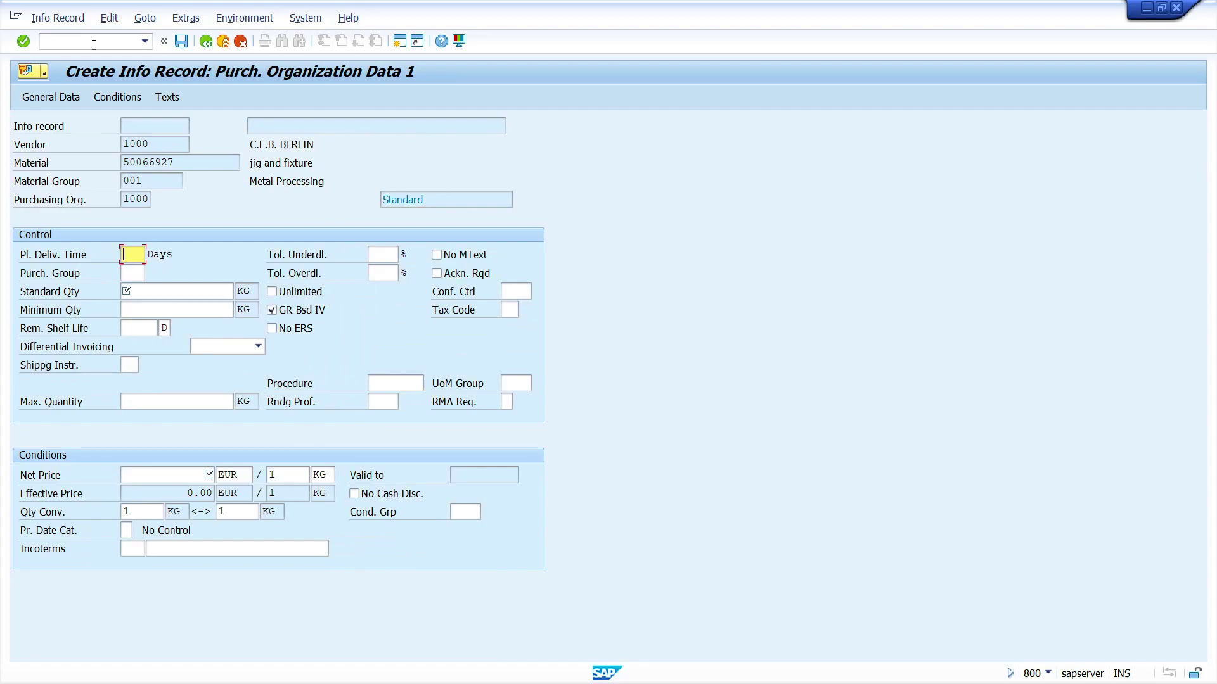
text(5)
key(Tab)
key(Tab)
key(Tab)
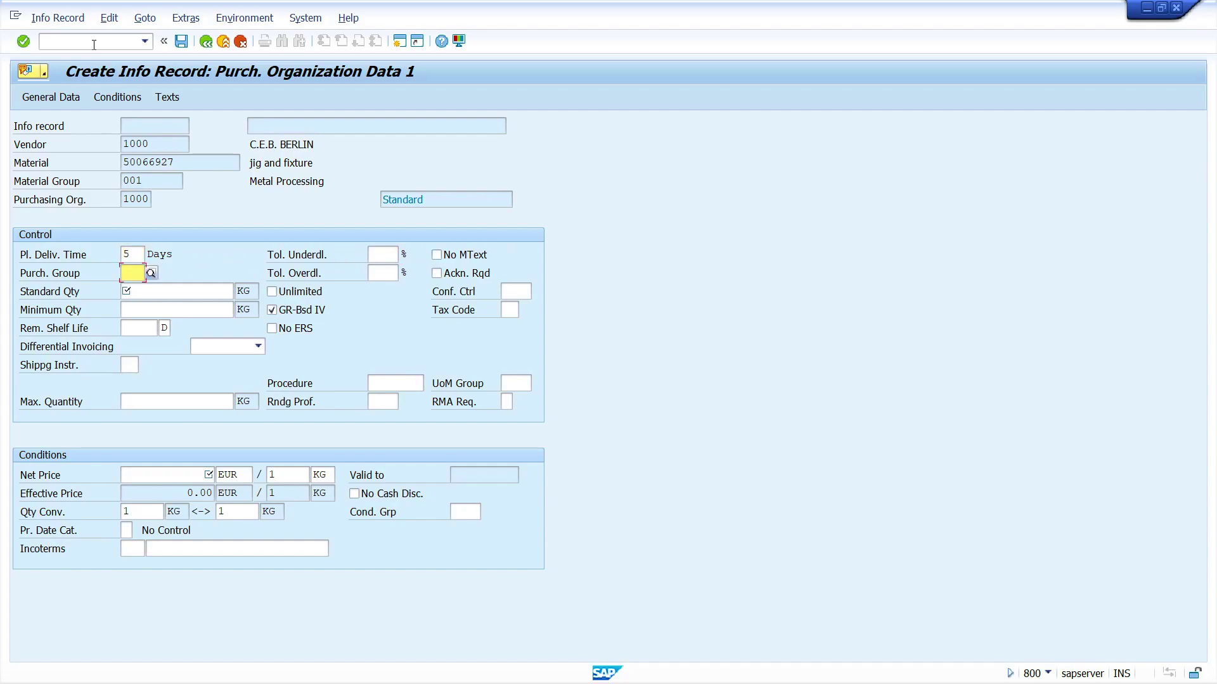
key(F4)
key(Return)
key(Tab)
key(Tab)
key(Tab)
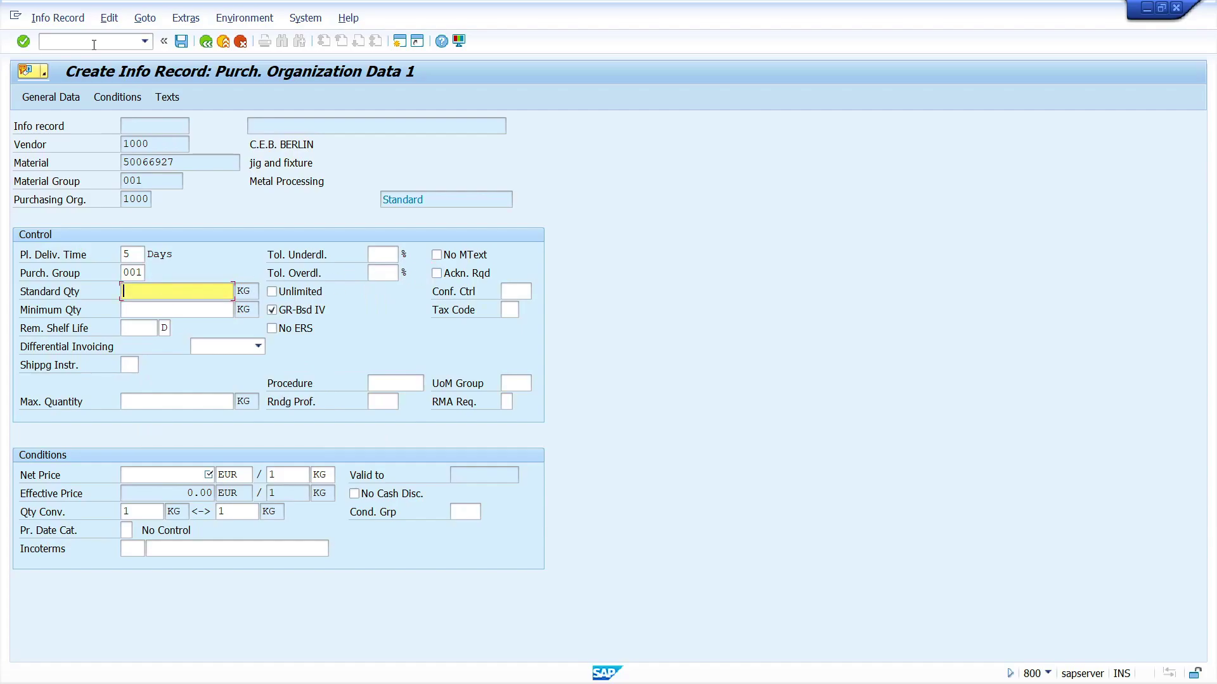
Step: Enter standard quantity 100, tax code 11 and the net price, then advance to the texts
text(100)
click(509, 309)
text(11)
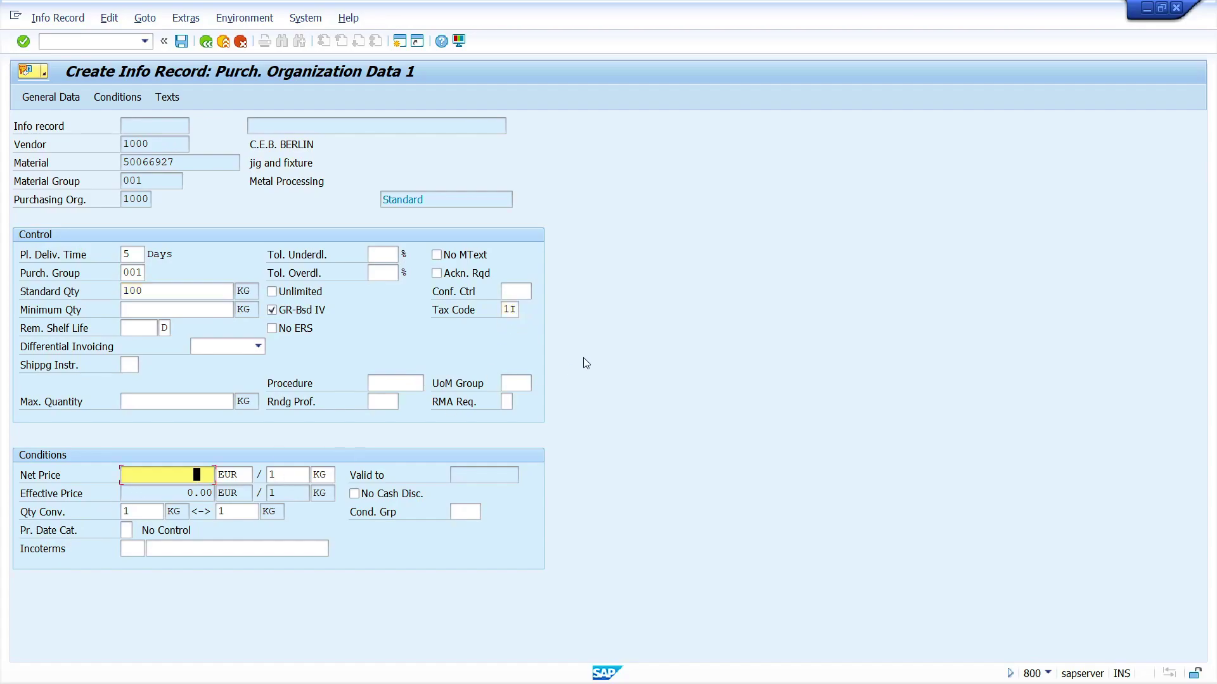
text(100)
key(Return)
key(Return)
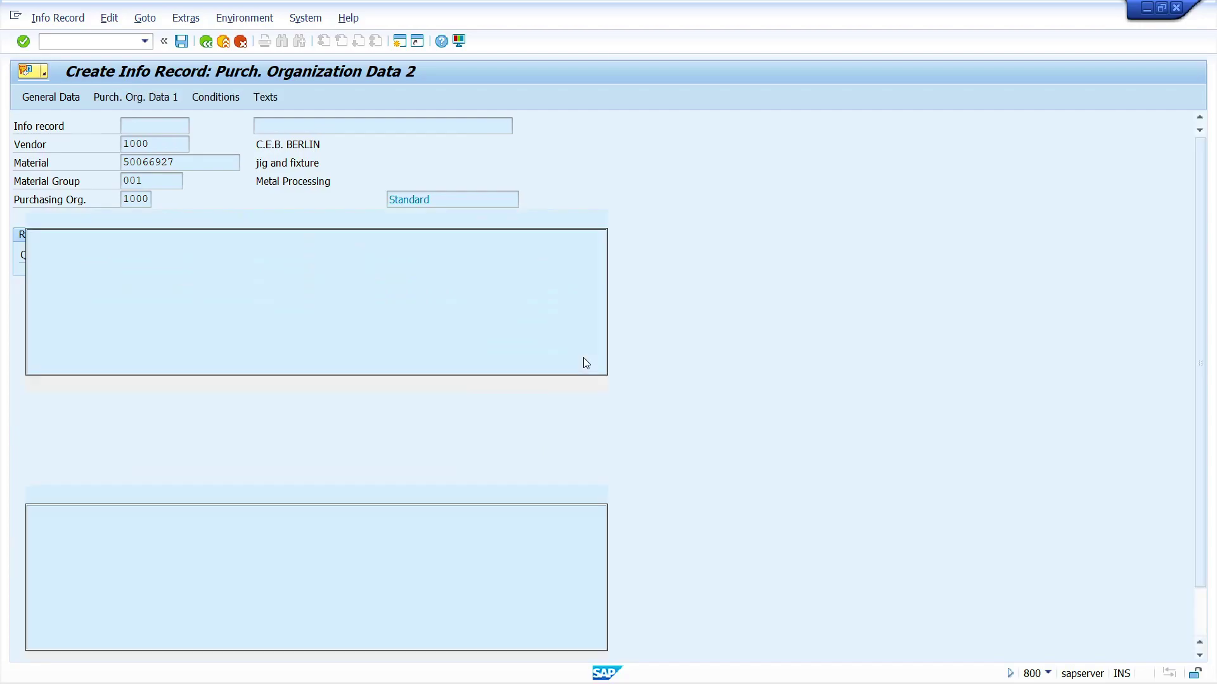
key(Return)
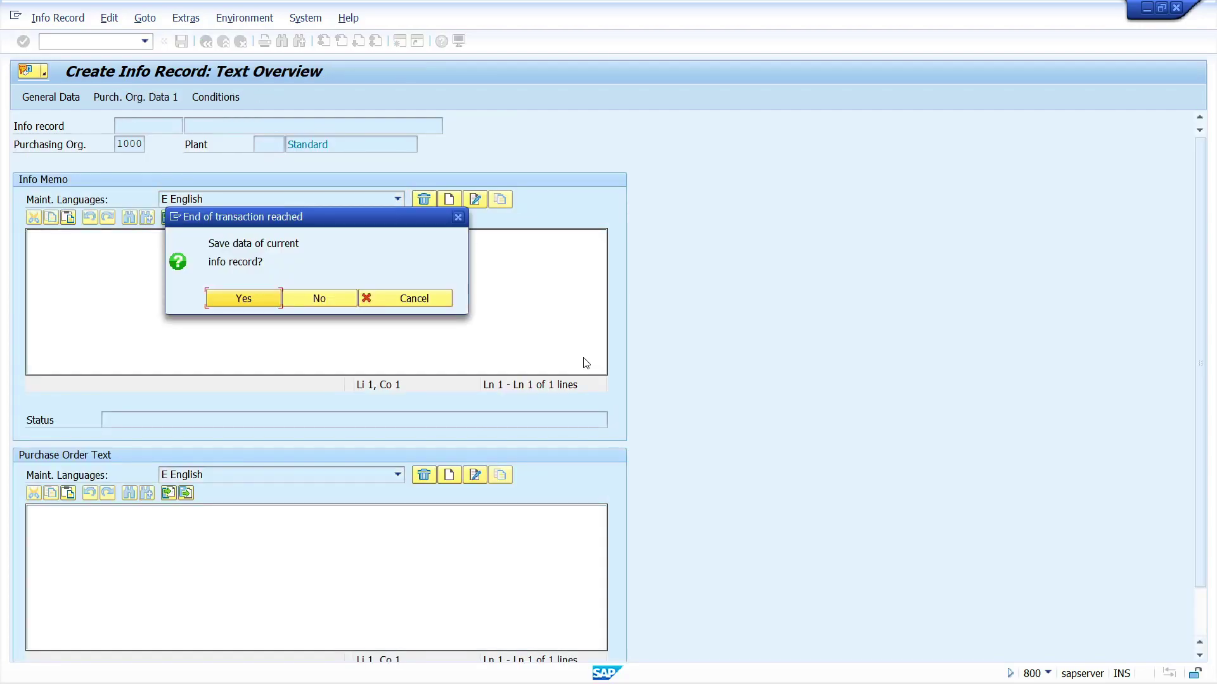
Step: Save the info record and open source list maintenance for material 50066927 with /nme01
click(251, 299)
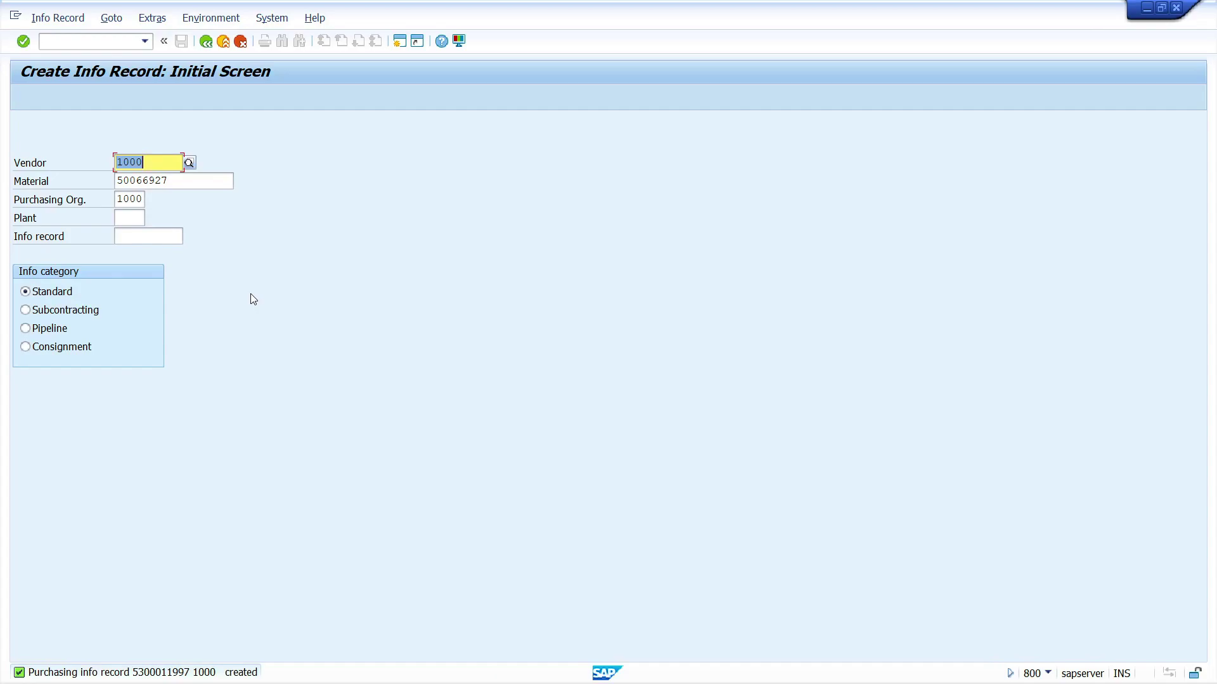
click(90, 41)
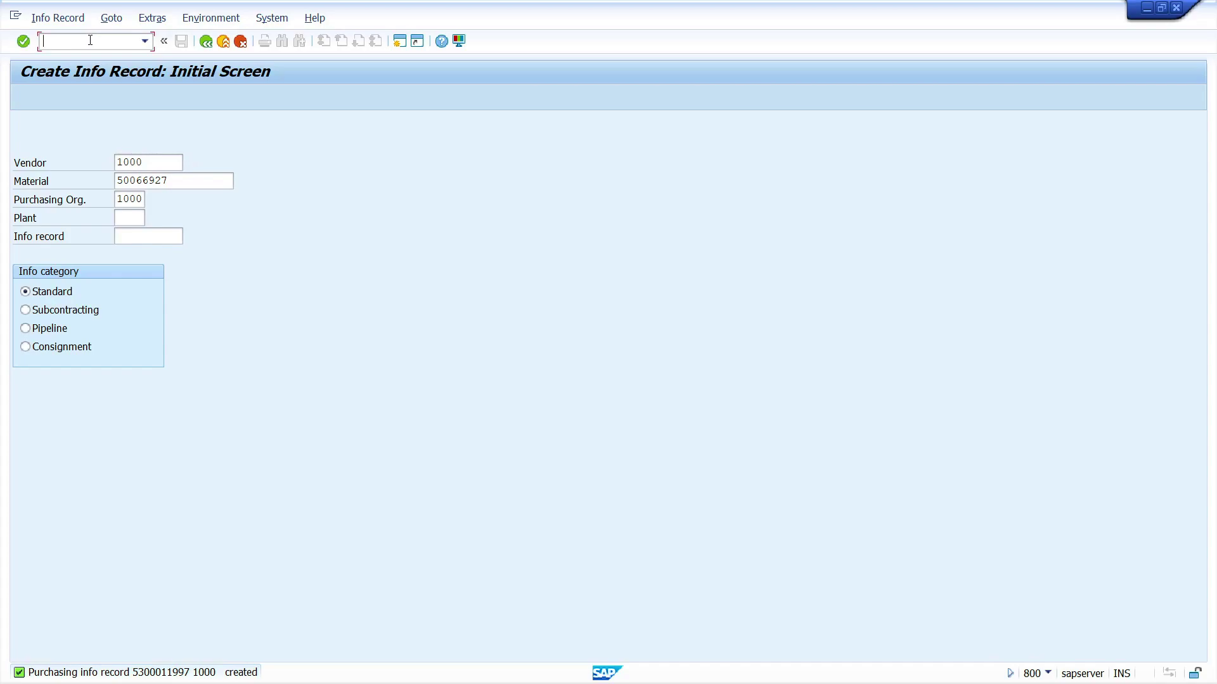
text(/nme01)
key(Return)
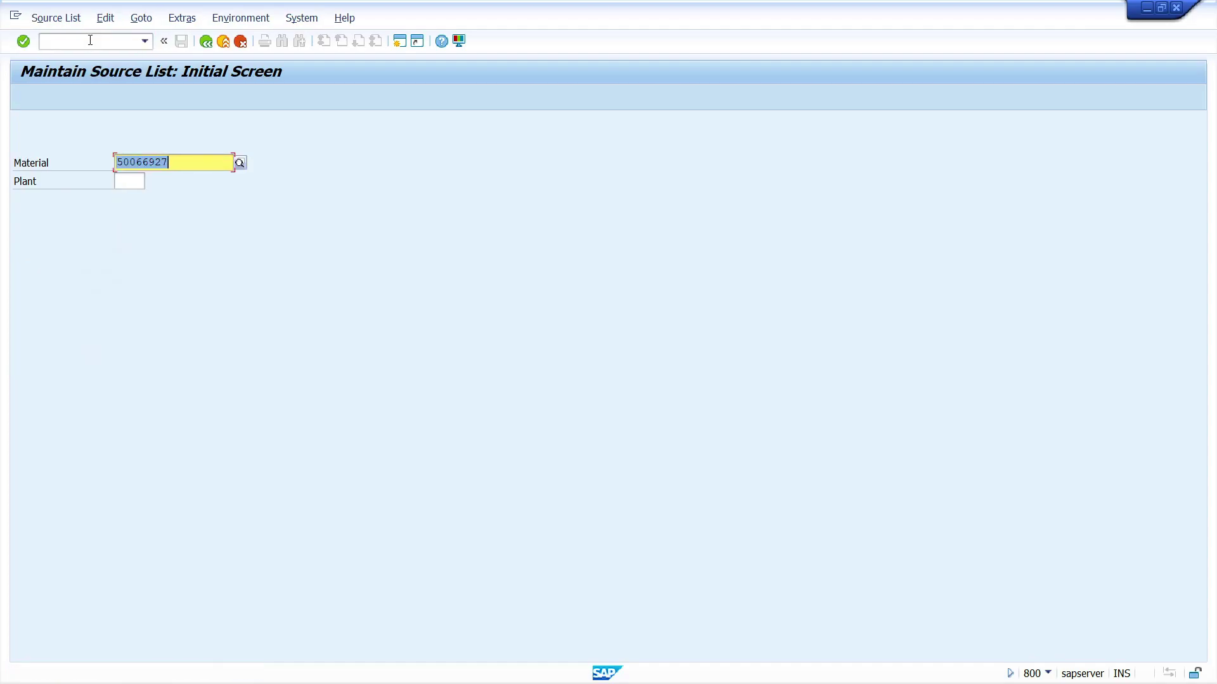
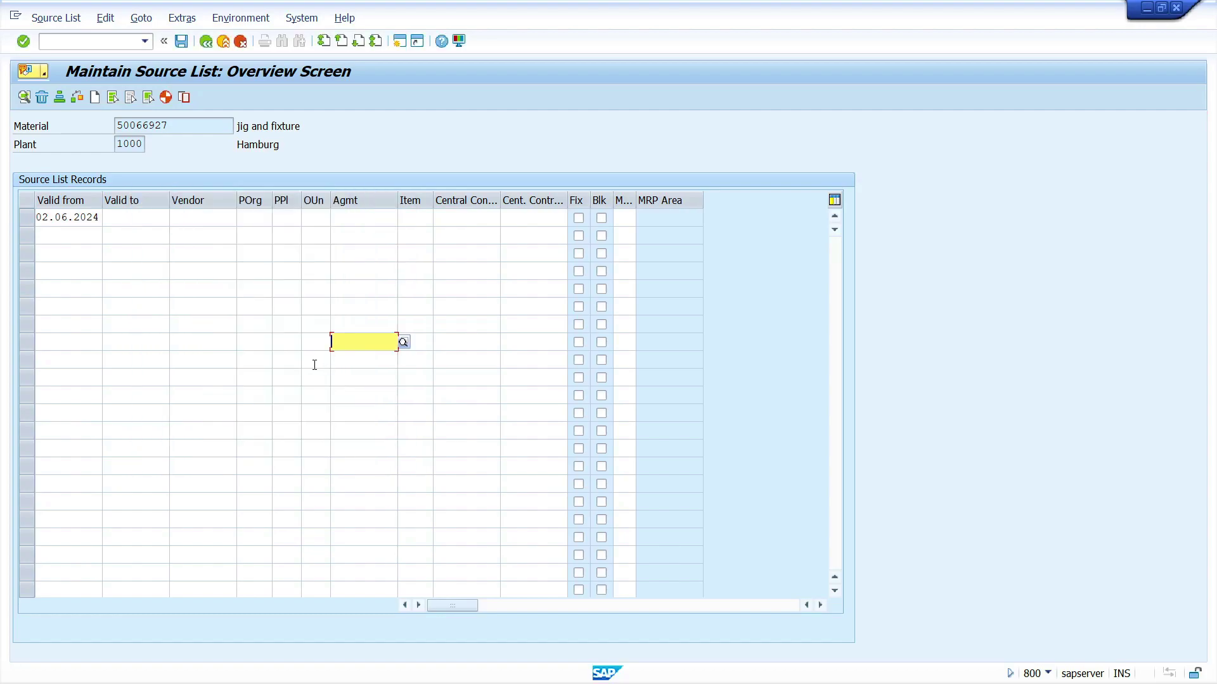
Step: Make the first source list record valid to 31.12.2024 for vendor 1000, purchasing org 1000 (Best Run Germany)
click(134, 218)
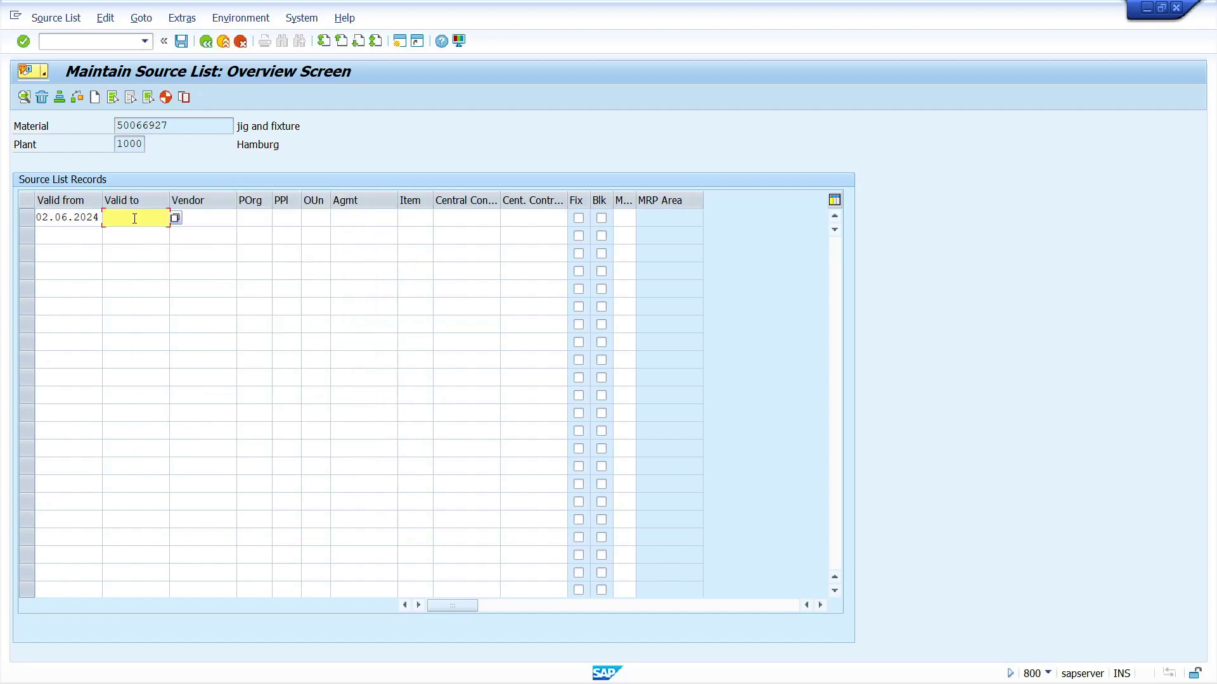
text(31122024)
key(Tab)
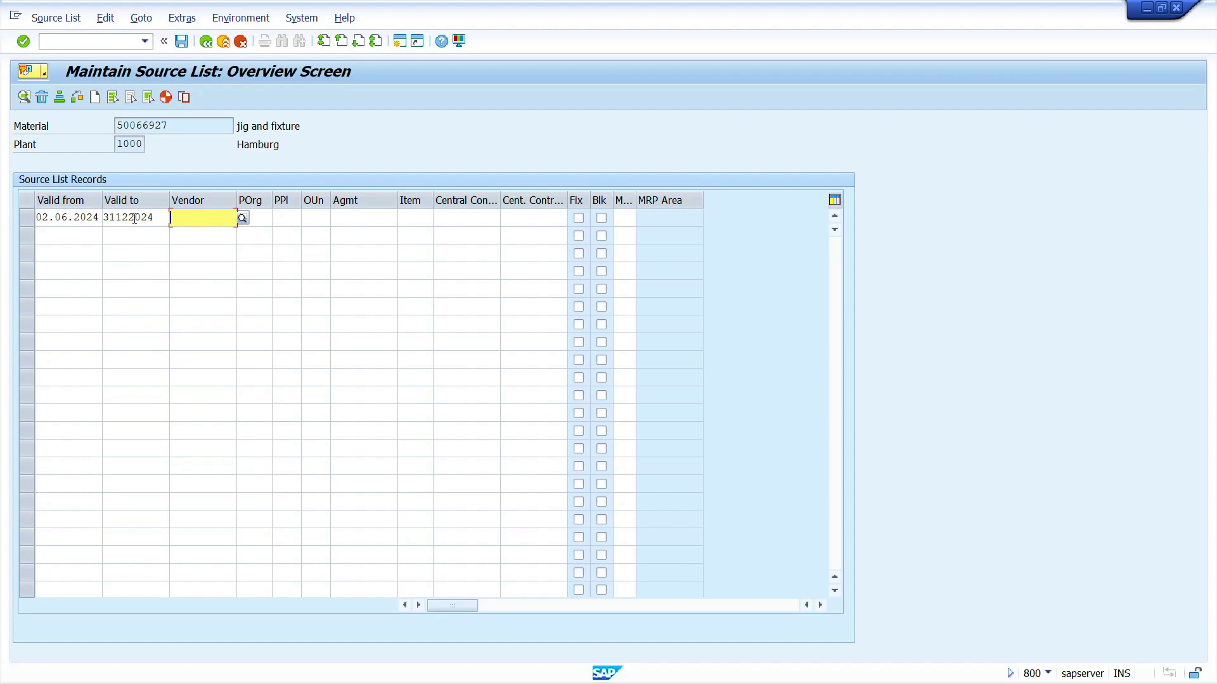
text(1000)
key(Tab)
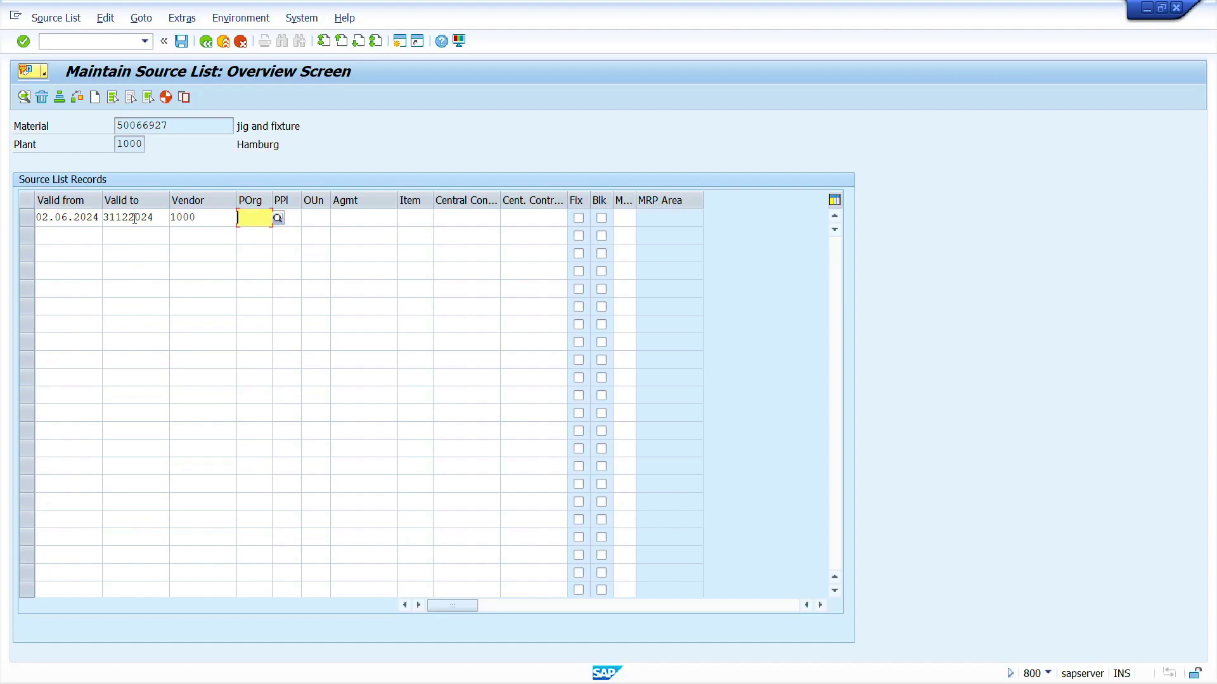
text(1000)
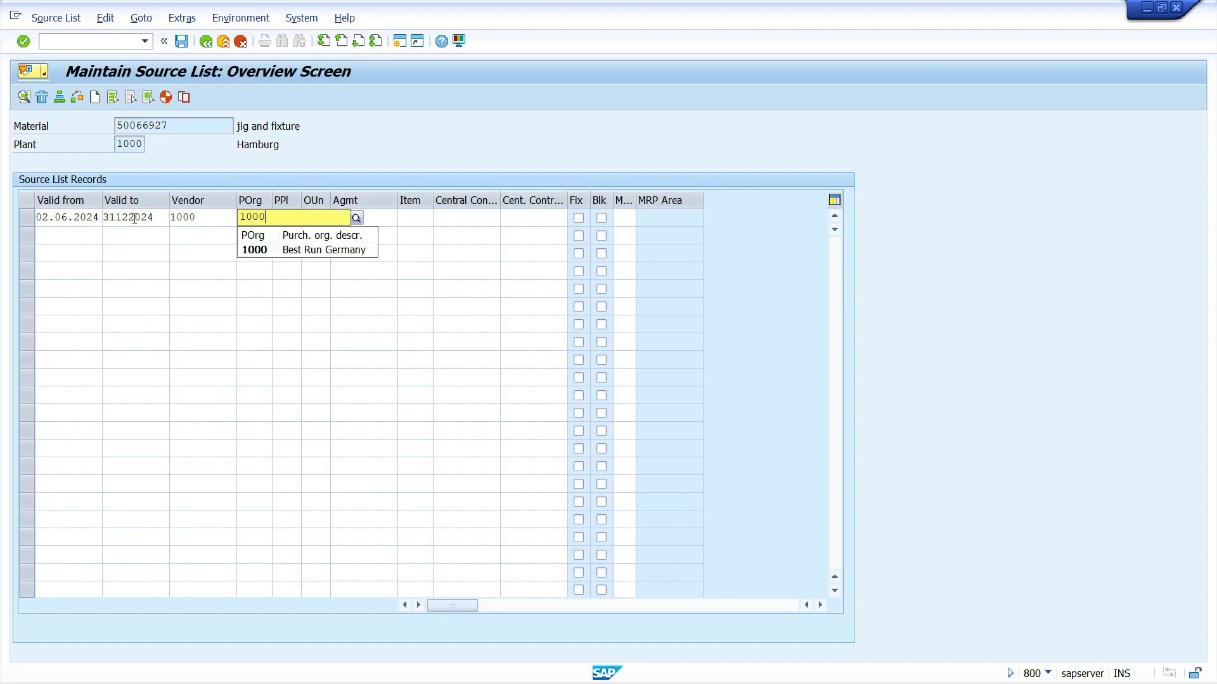
click(276, 252)
key(Return)
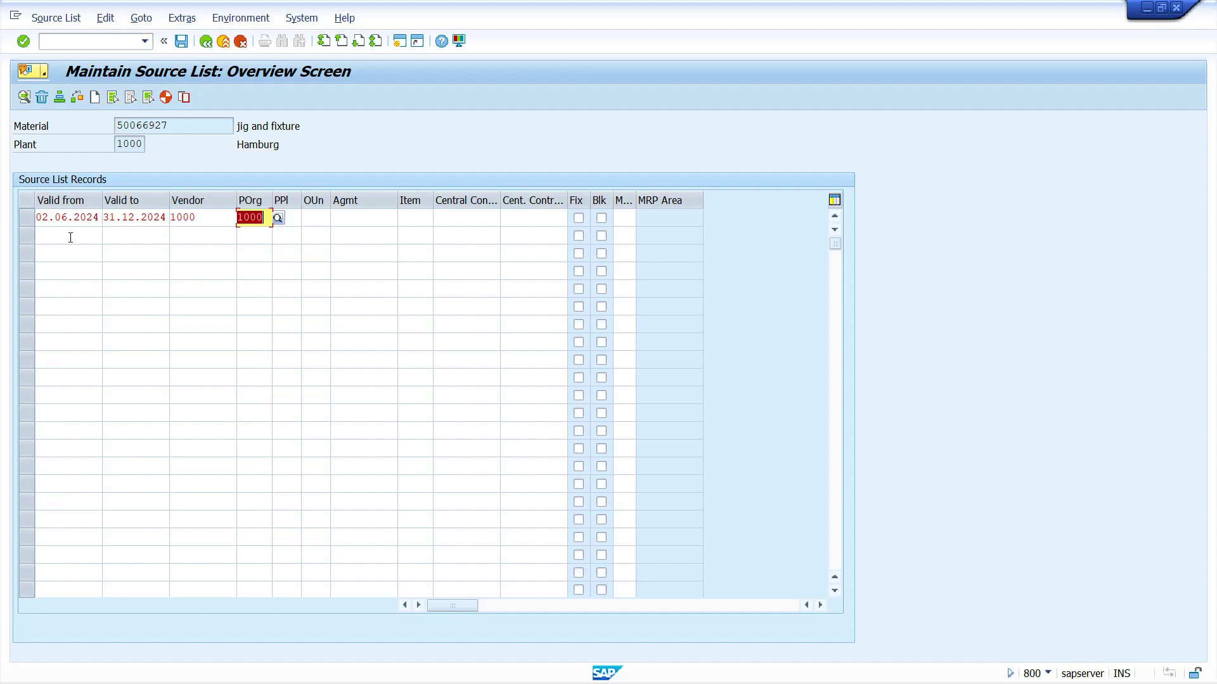
click(71, 239)
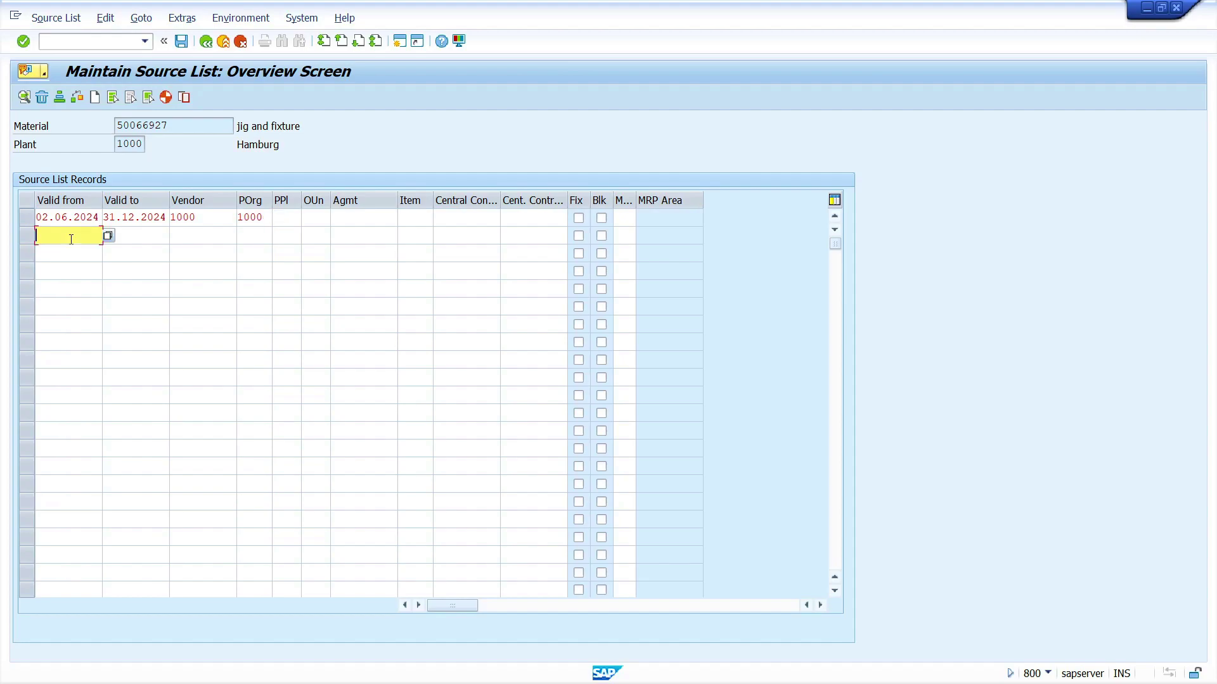
Step: Copy the first record's validity dates, 02.06.2024 to 31.12.2024, into the second record
double_click(68, 215)
key(ctrl+c)
click(65, 233)
key(ctrl+v)
double_click(158, 217)
key(ctrl+c)
click(135, 236)
key(ctrl+v)
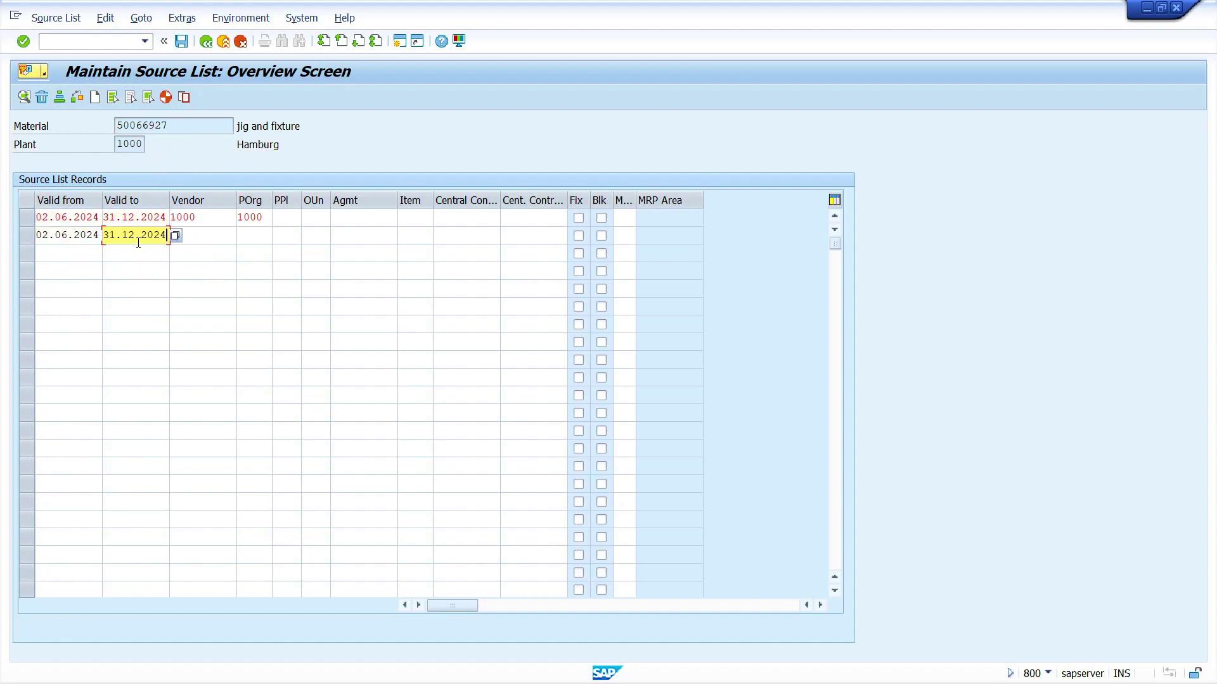
Step: Give the second record vendor 1001 and purchasing organization 1000, and confirm it
click(208, 235)
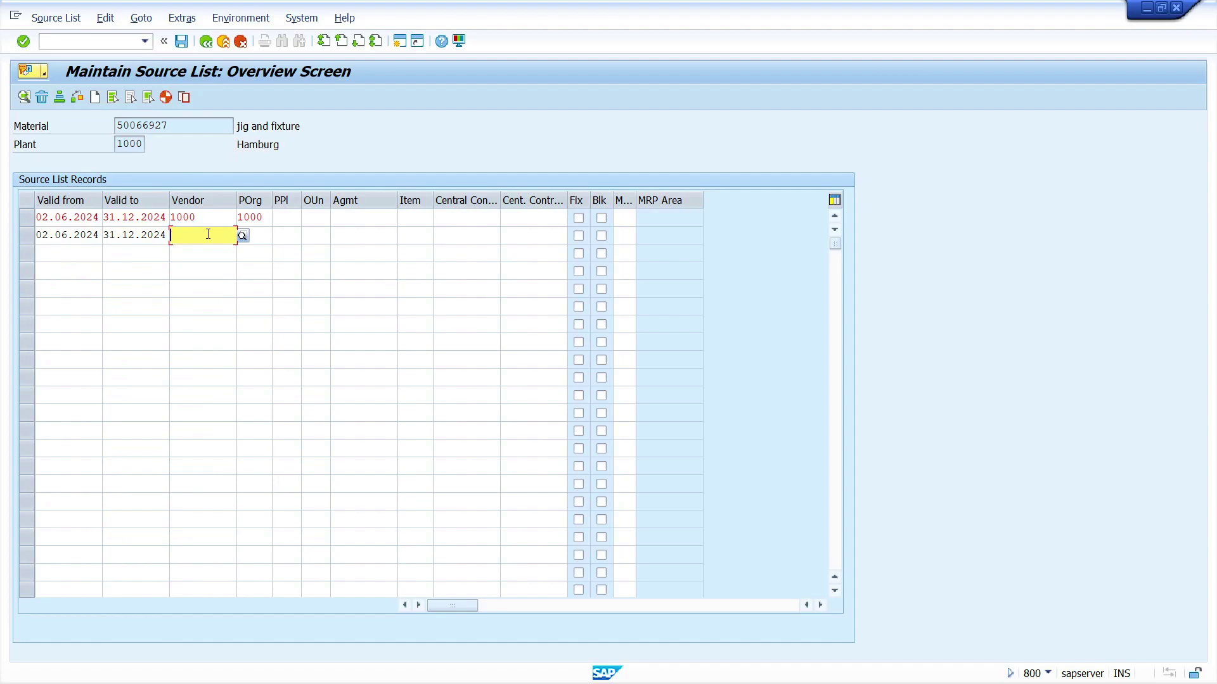
text(1001)
key(Tab)
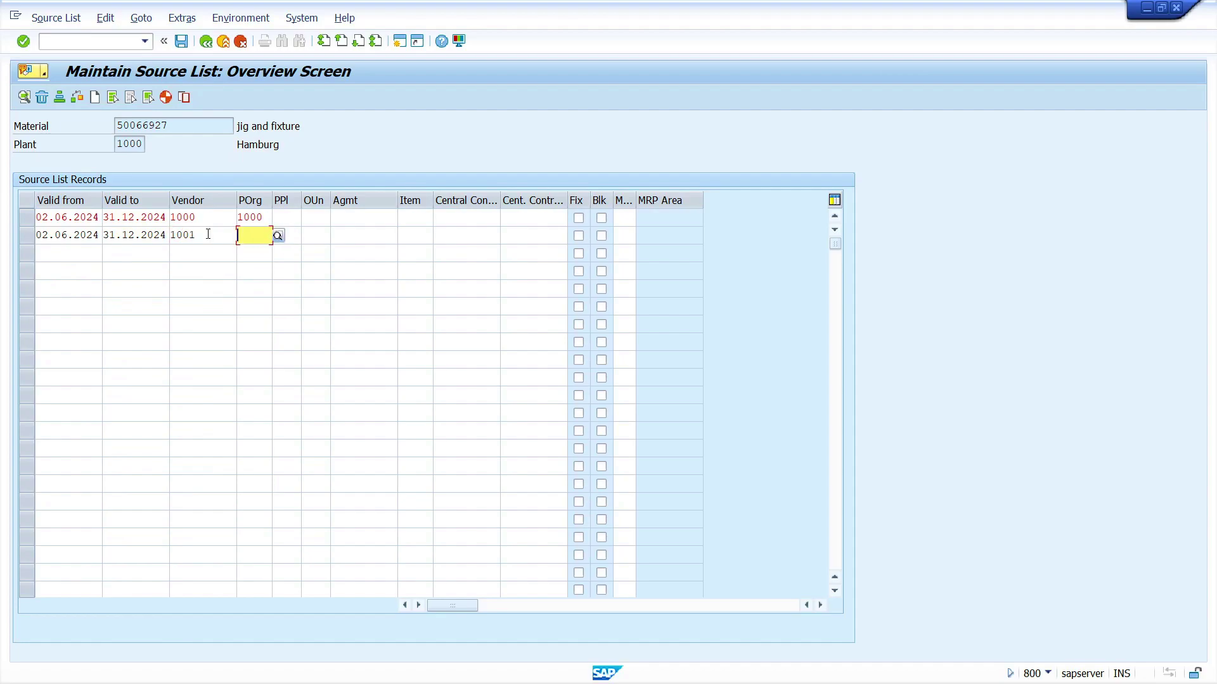
text(1000)
key(Return)
click(26, 218)
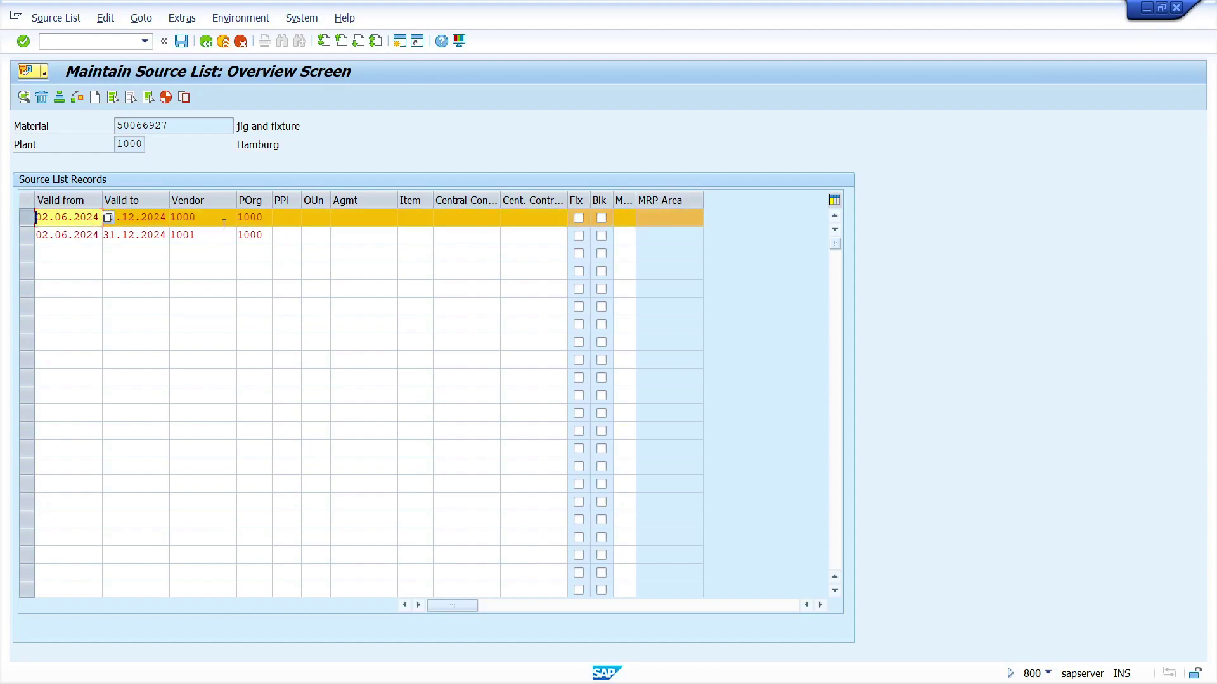
Step: Mark vendor 1001's record as fixed, then view help on the missing info record error for material 50066927
click(27, 234)
click(27, 218)
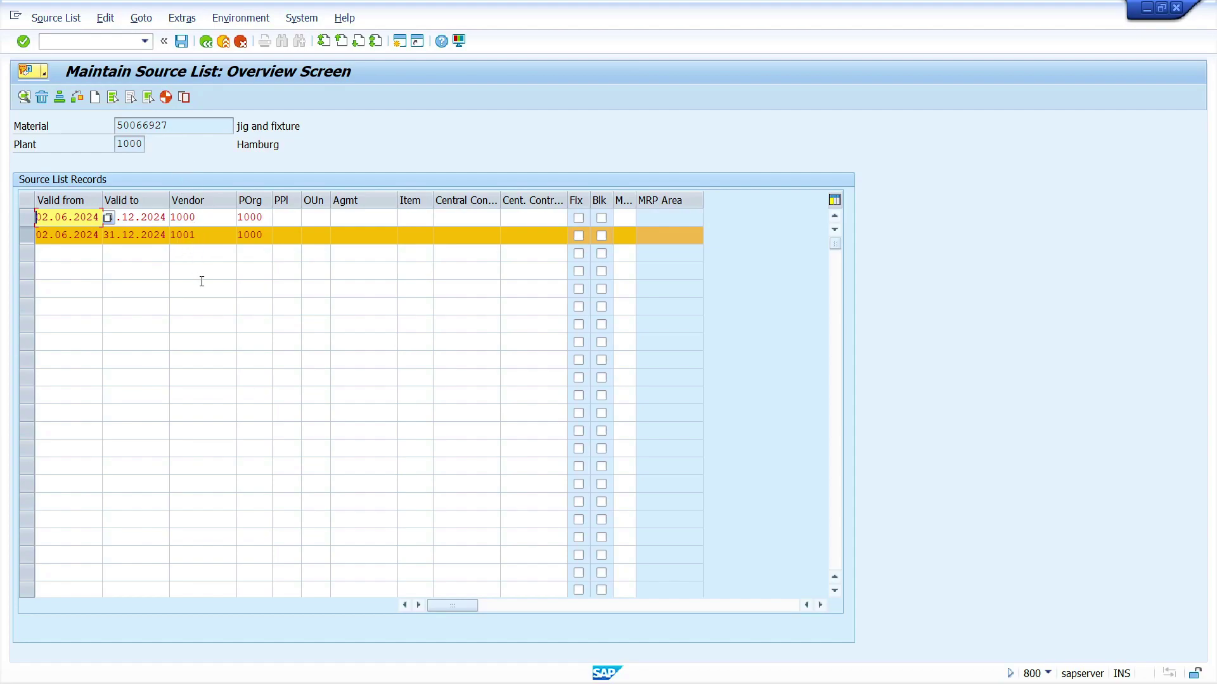
click(578, 236)
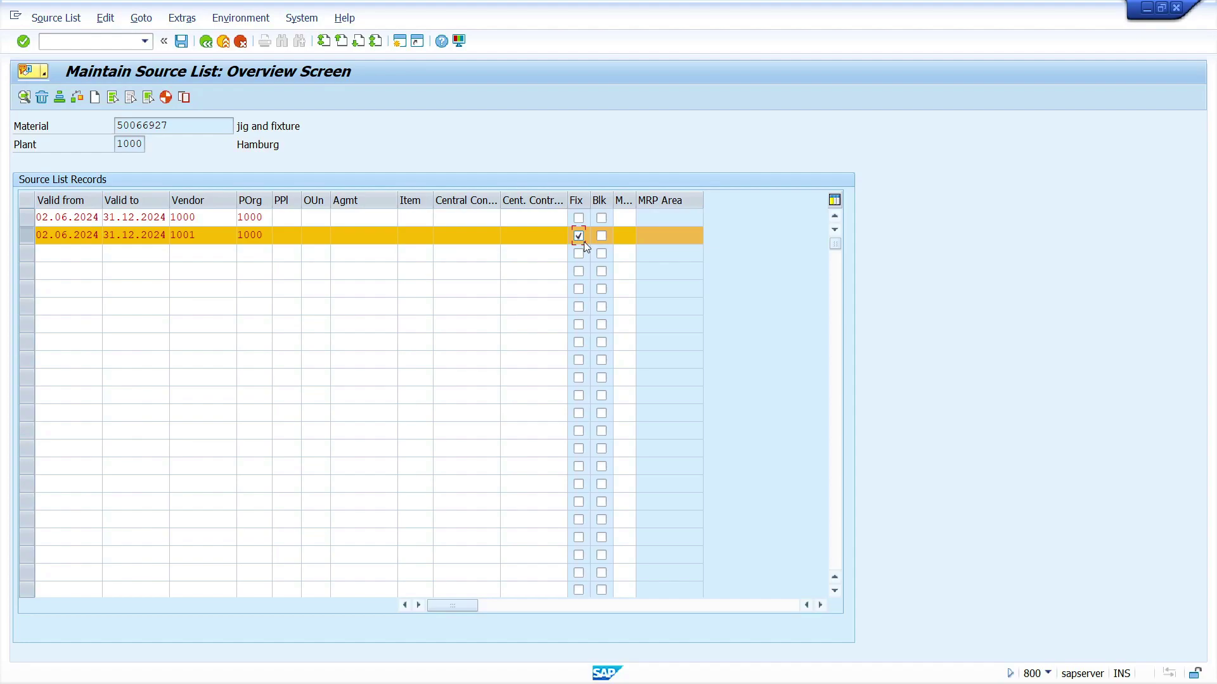
key(Return)
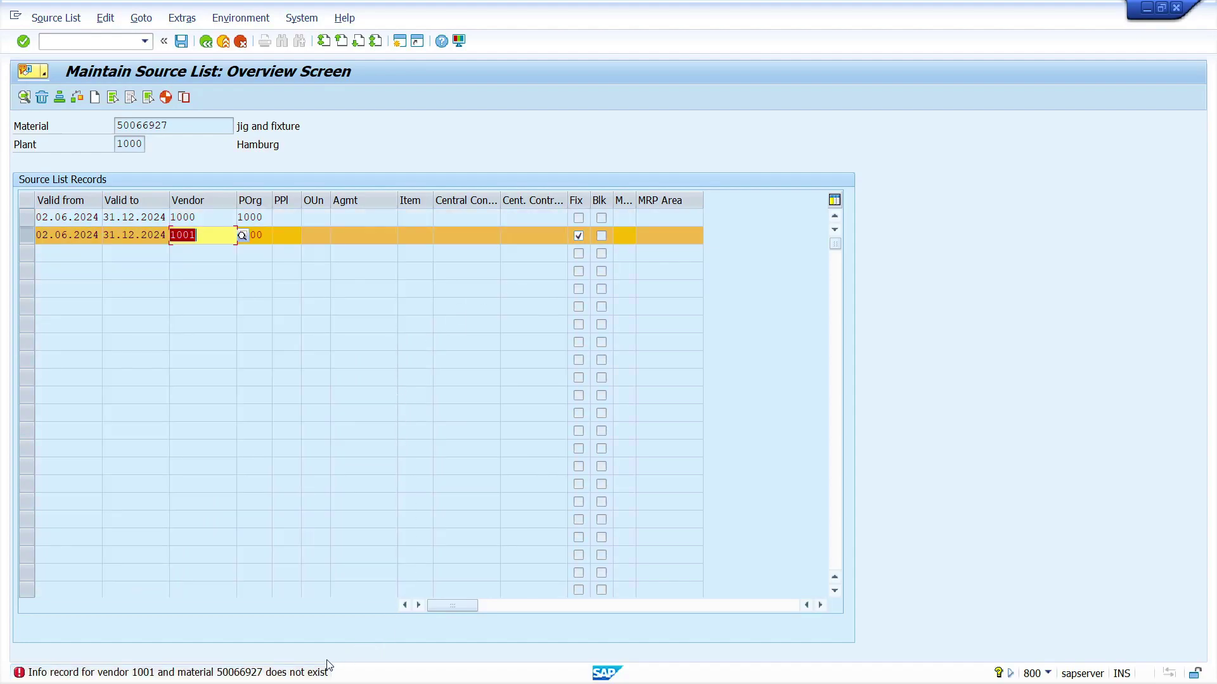
key(Return)
key(F1)
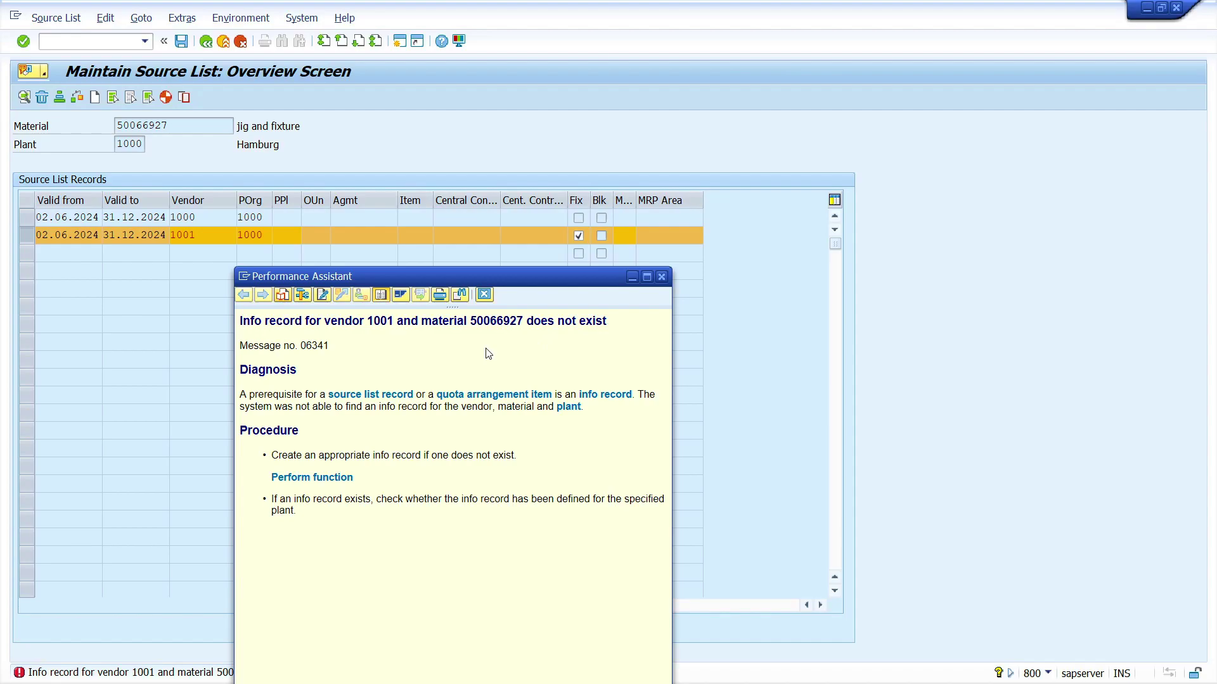
Step: Move the fixed-source flag from vendor 1001 to vendor 1000 and save the source list
click(486, 294)
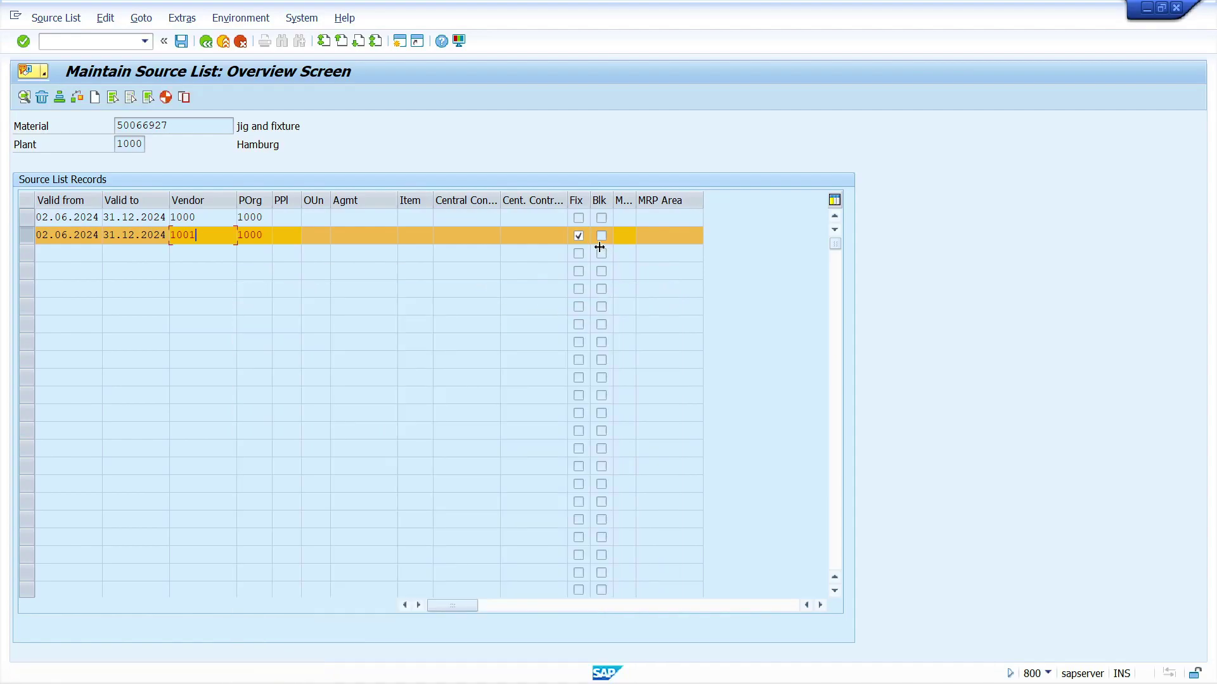
click(578, 236)
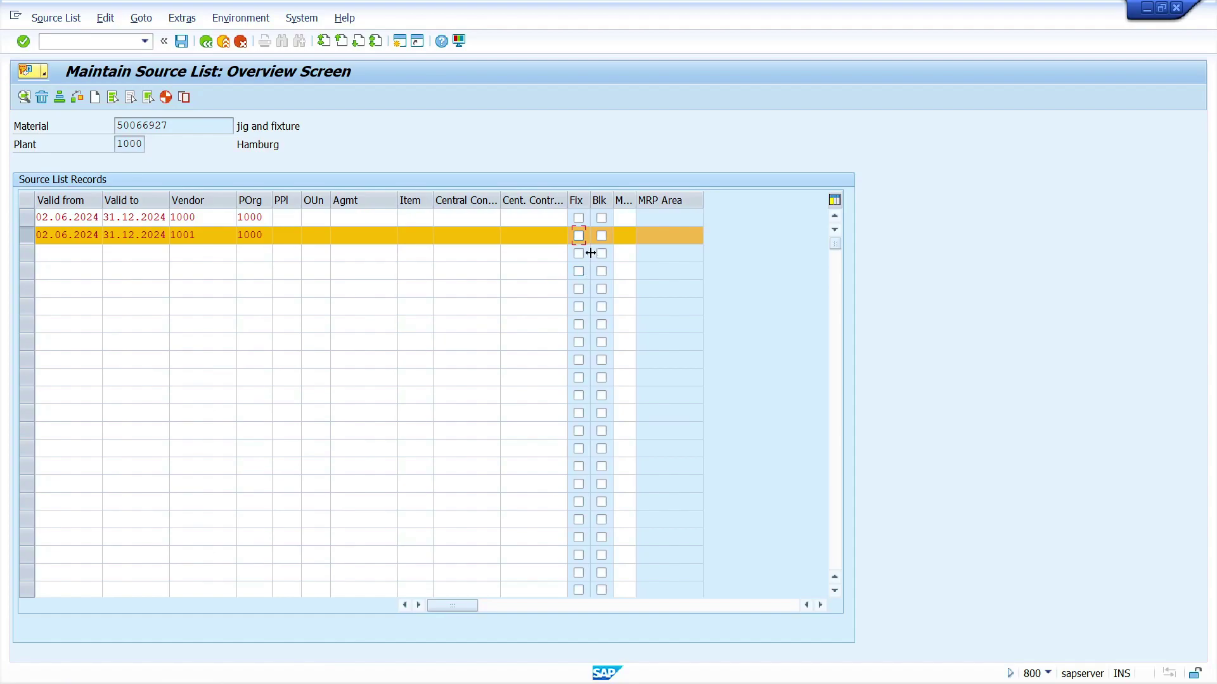
click(578, 218)
click(28, 236)
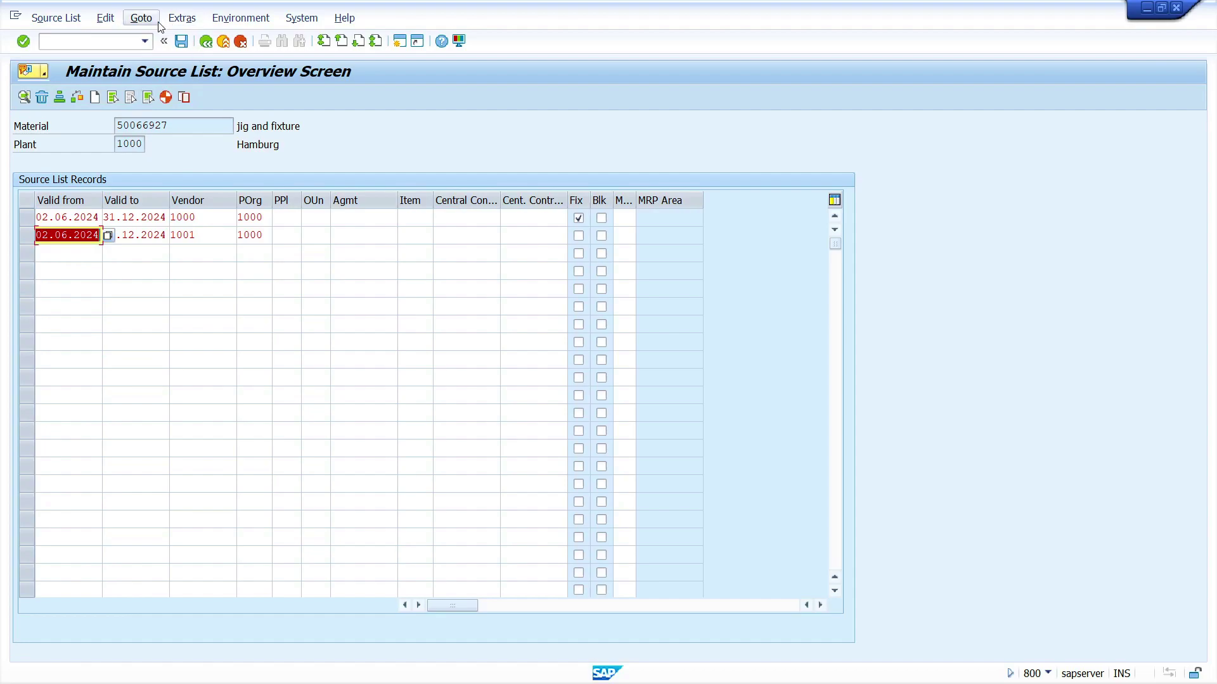
click(181, 42)
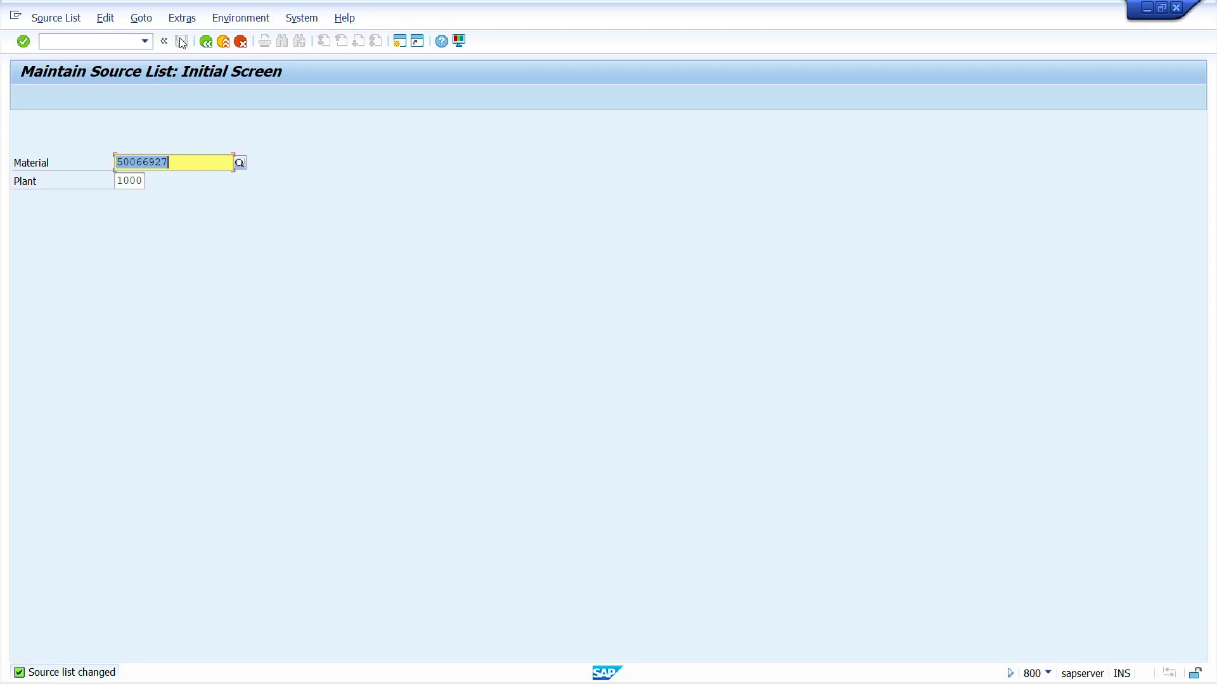
Step: Start transaction ME51N to create a purchase requisition
click(98, 42)
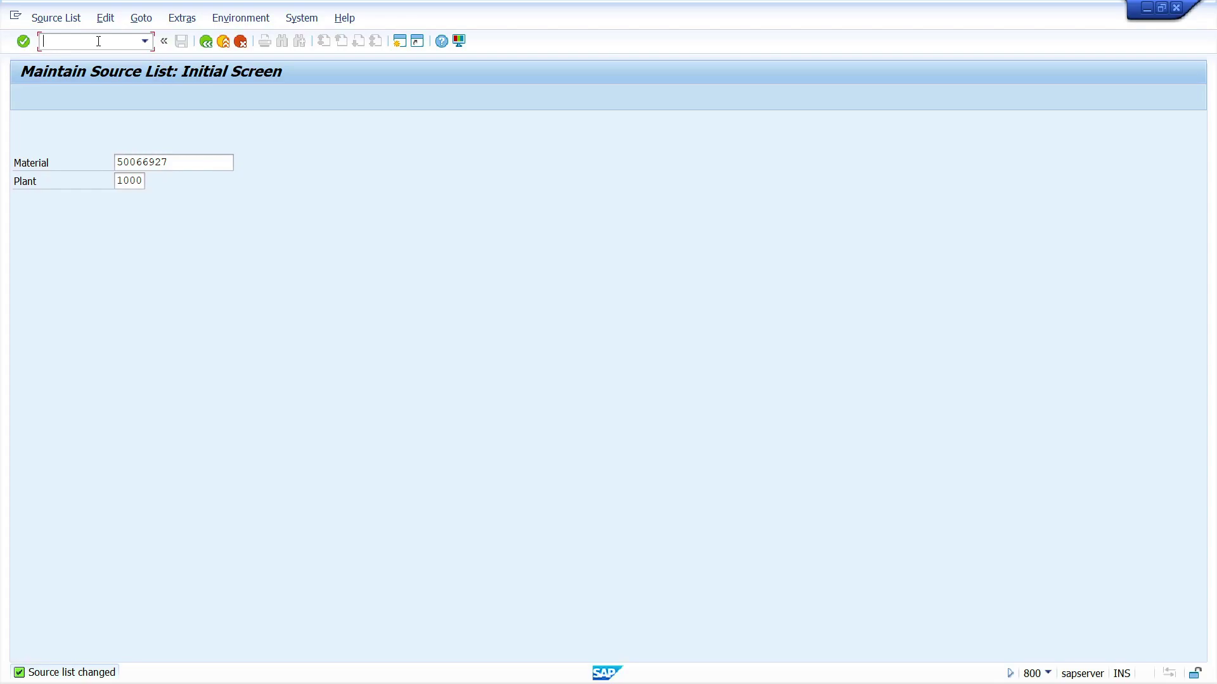
text(/nme51n)
key(Return)
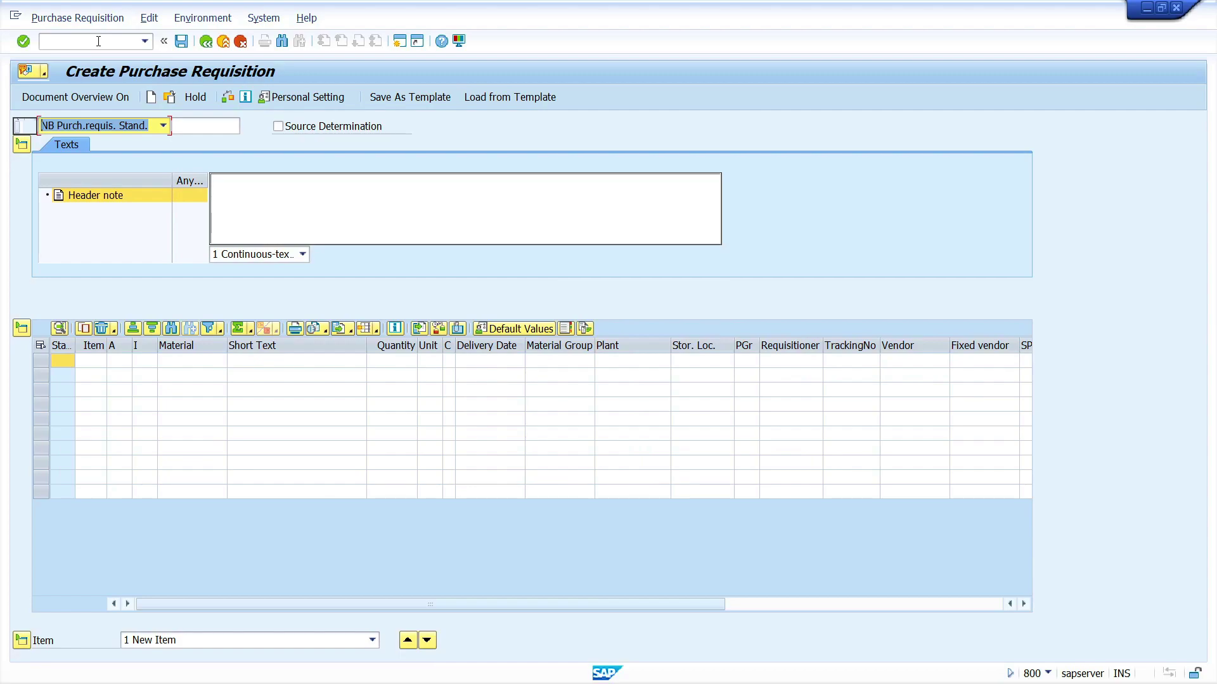
Step: Turn on source determination and add material 50066927, quantity 100, plant 1000 as the first item
click(296, 128)
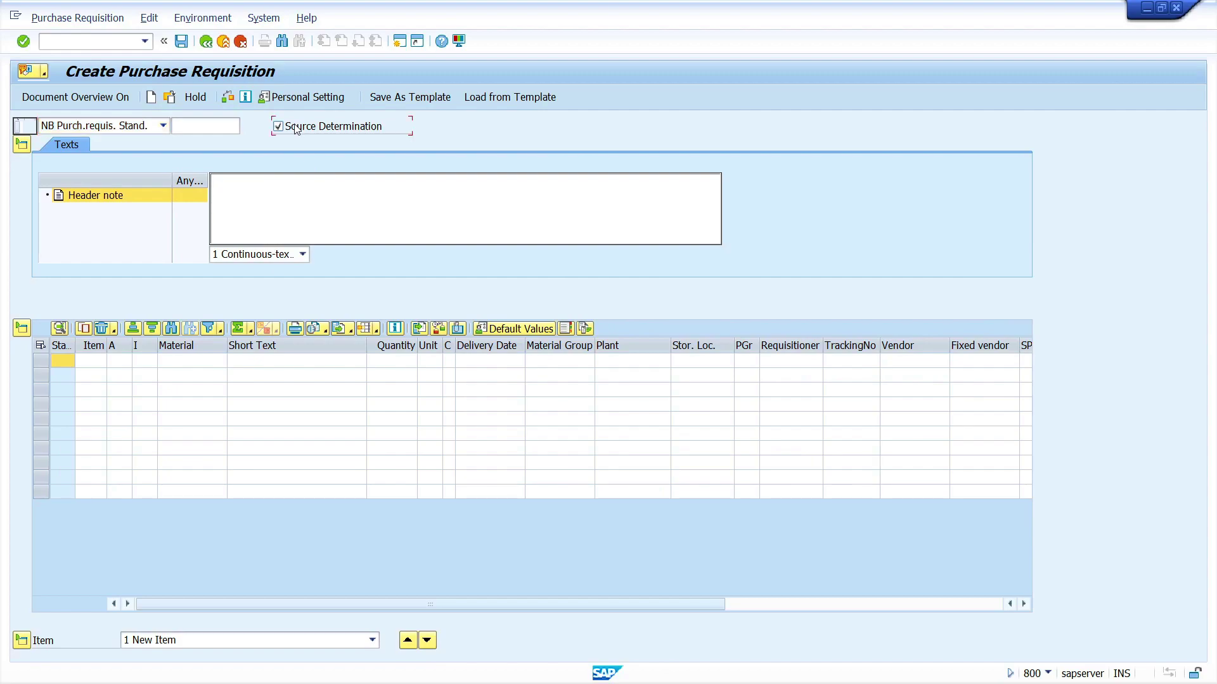
click(204, 360)
key(super+v)
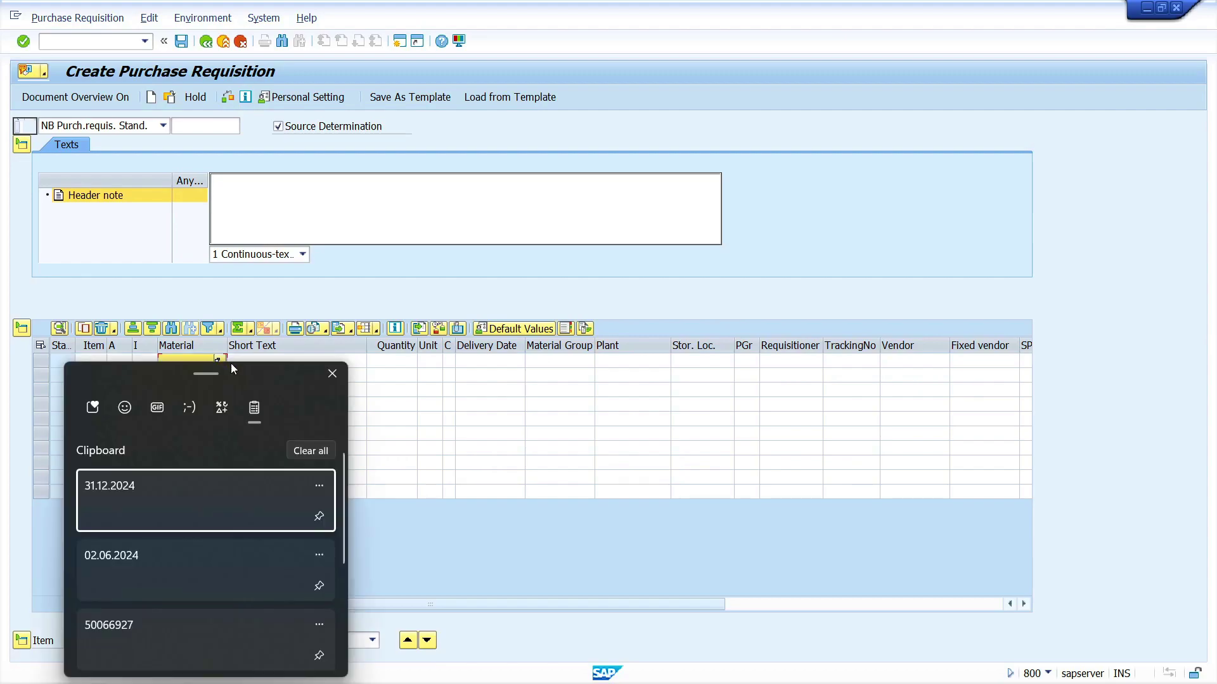
click(181, 637)
key(Tab)
key(Tab)
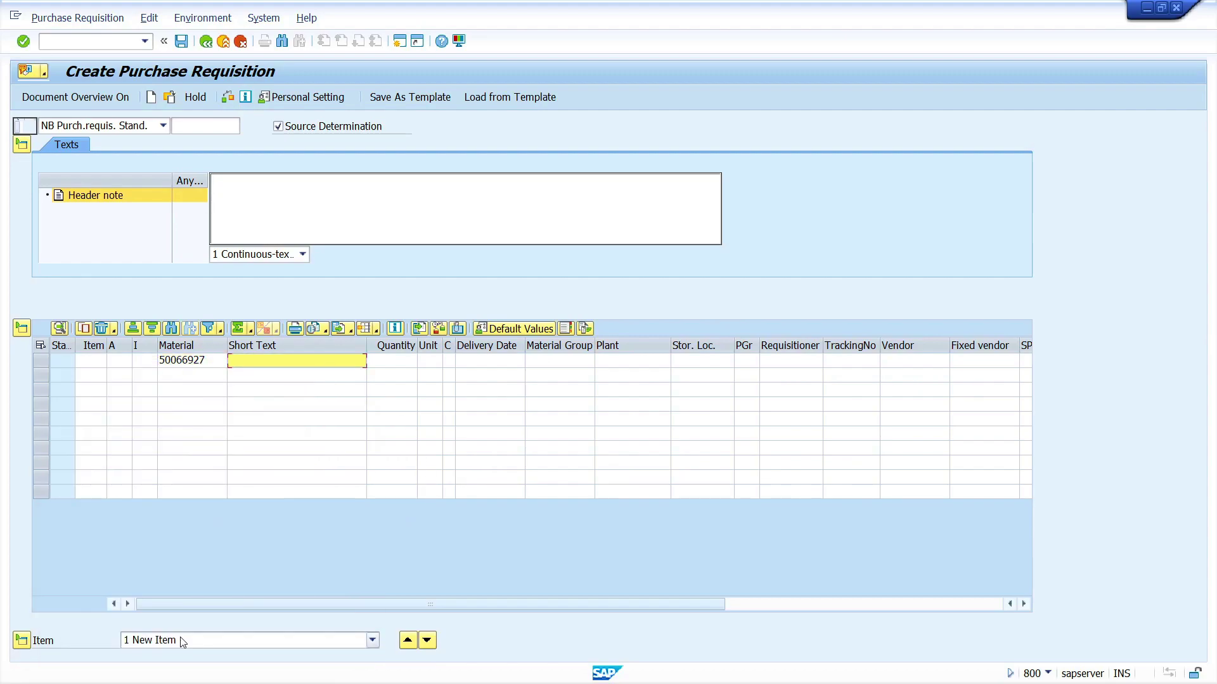
text(100)
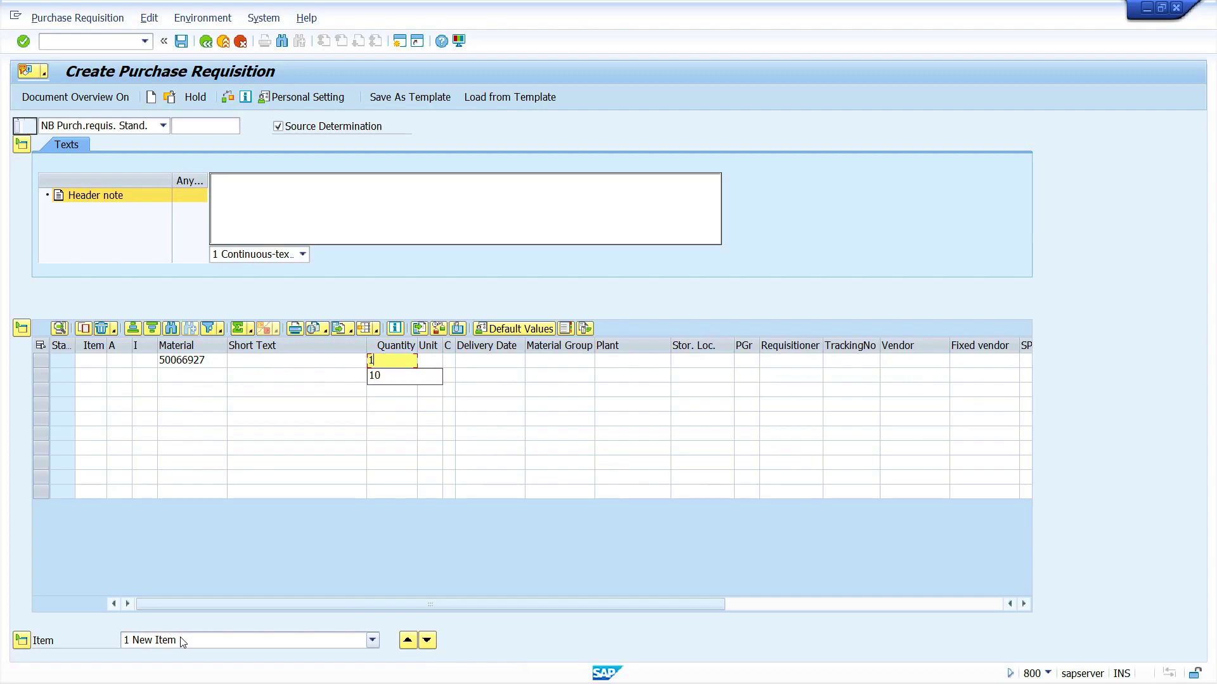
key(Tab)
key(Tab)
key(Tab)
key(Tab)
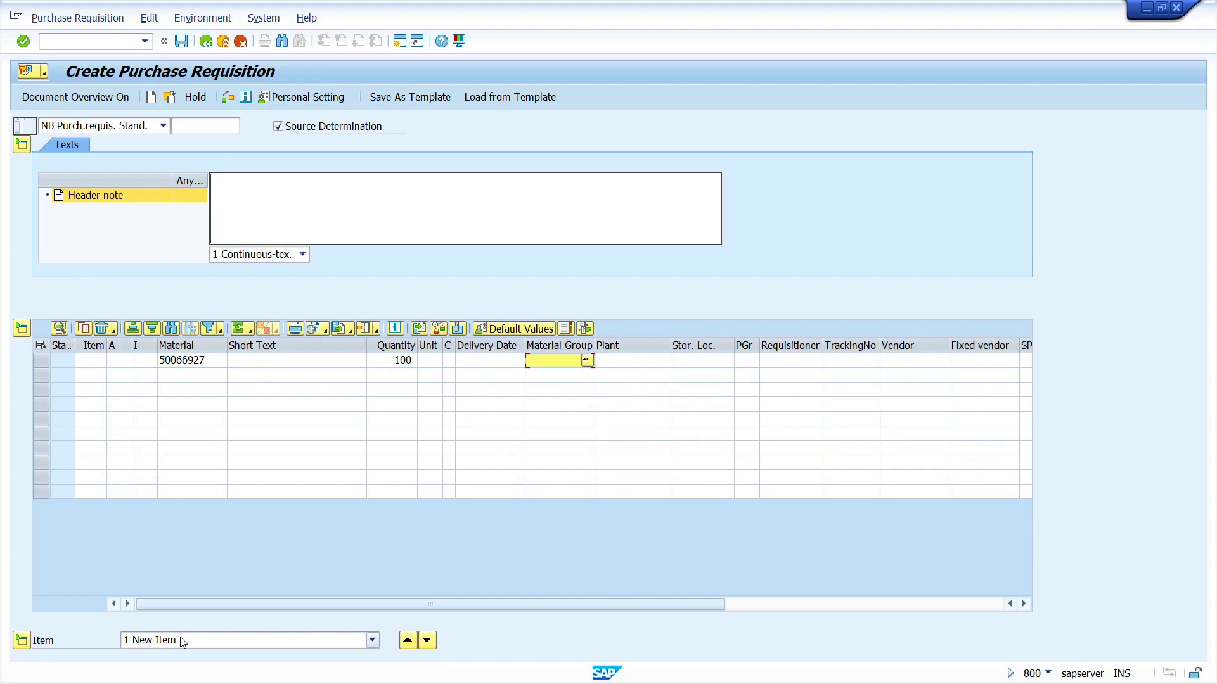
key(Tab)
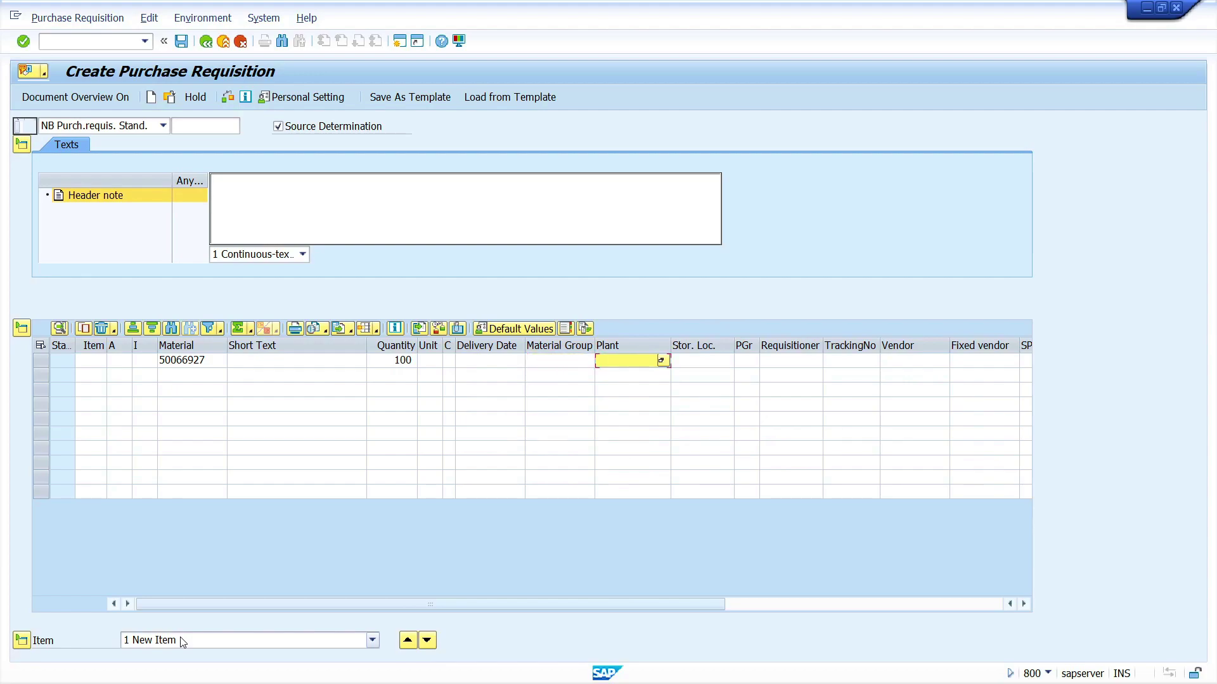
text(1000)
Step: Set storage location RAW1 and purchasing group 001 on the item and validate it
key(Tab)
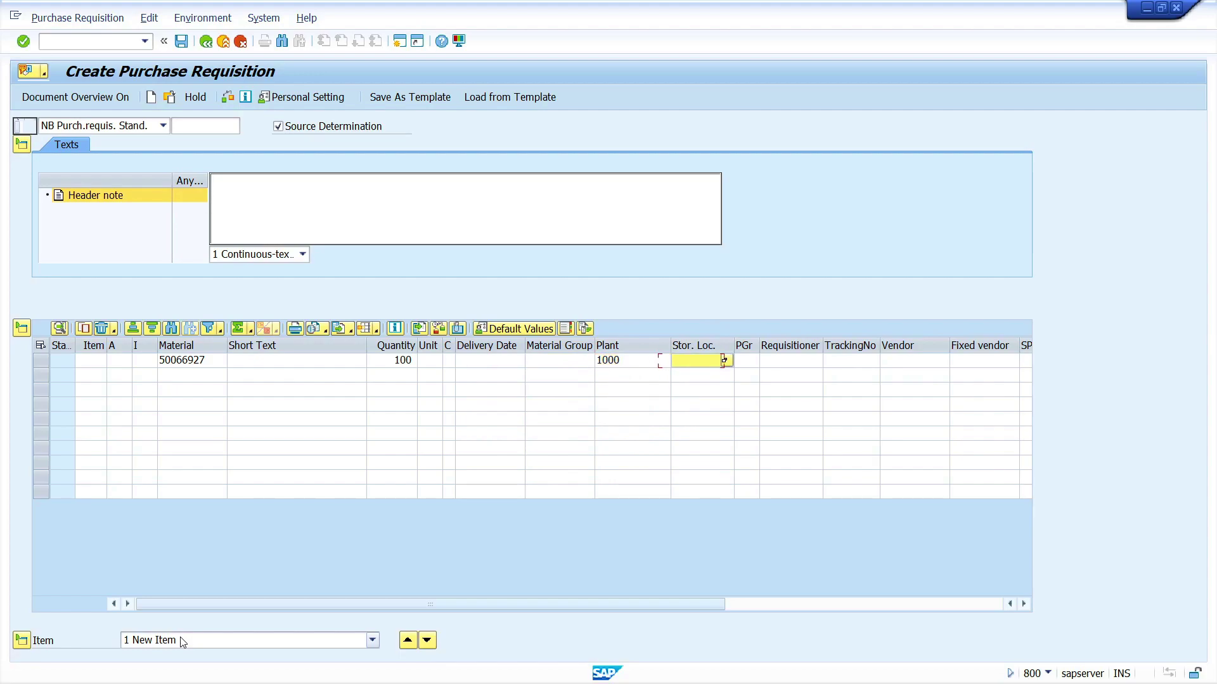
text(raw)
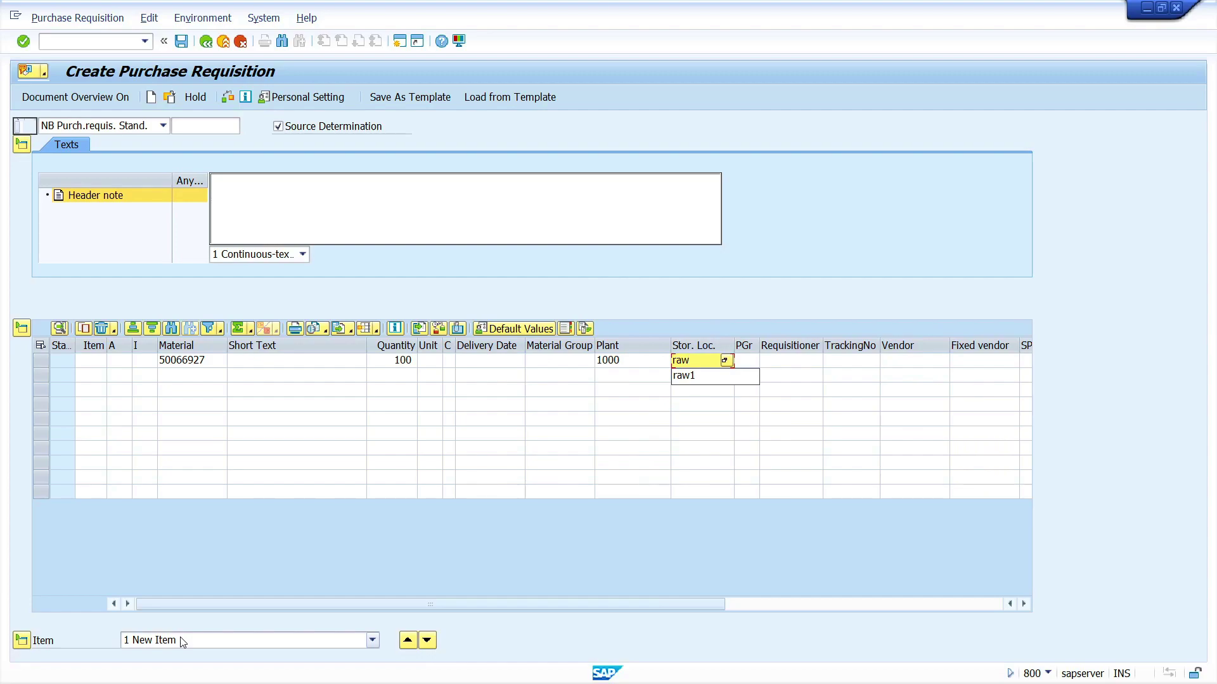
key(Tab)
key(shift+Tab)
text(1)
key(Tab)
text(001)
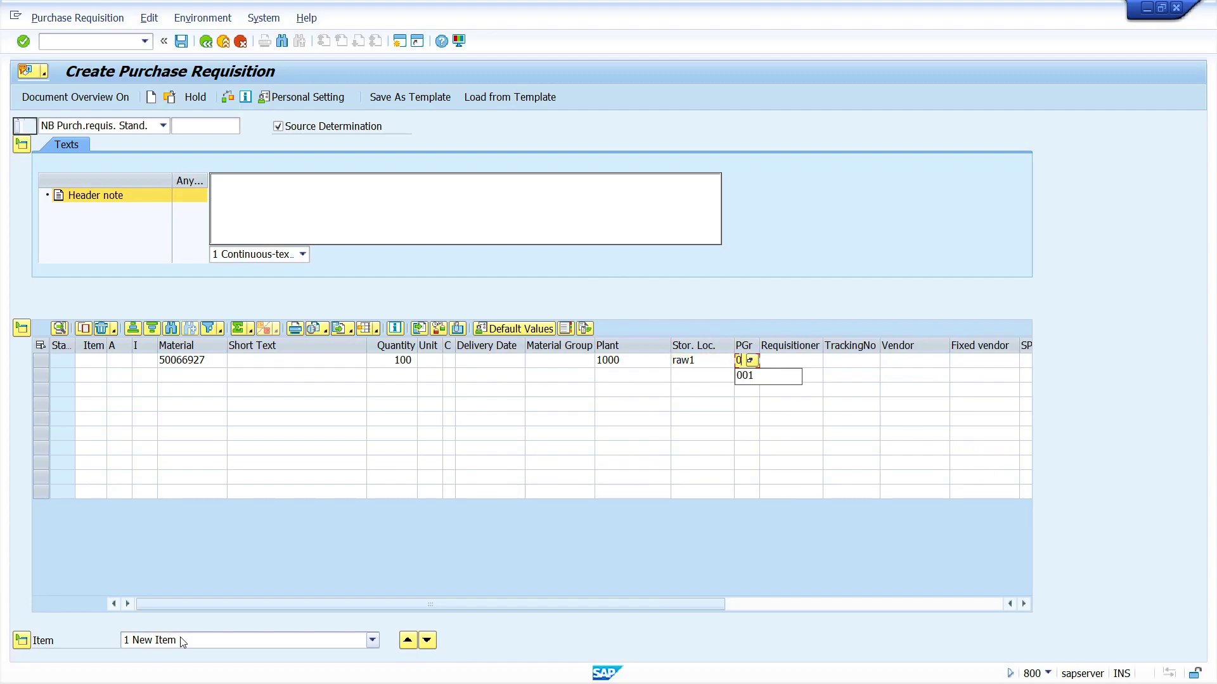
key(Return)
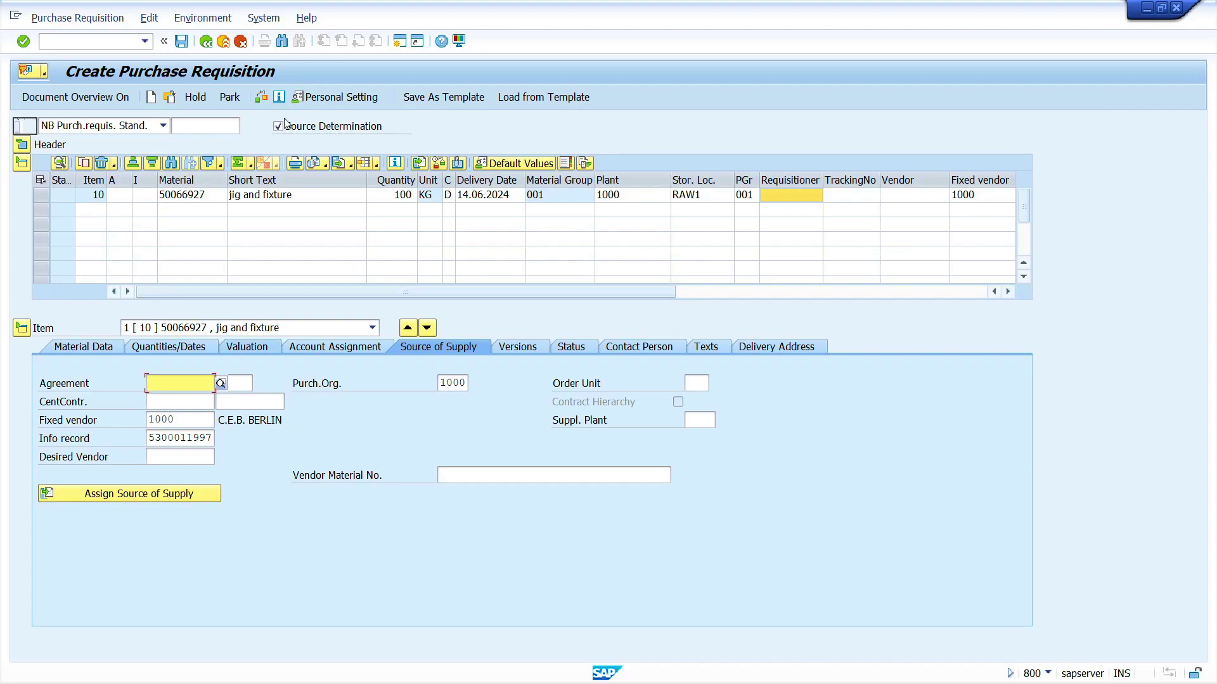
Step: Check and save the purchase requisition, copying the new requisition number from the message
click(260, 99)
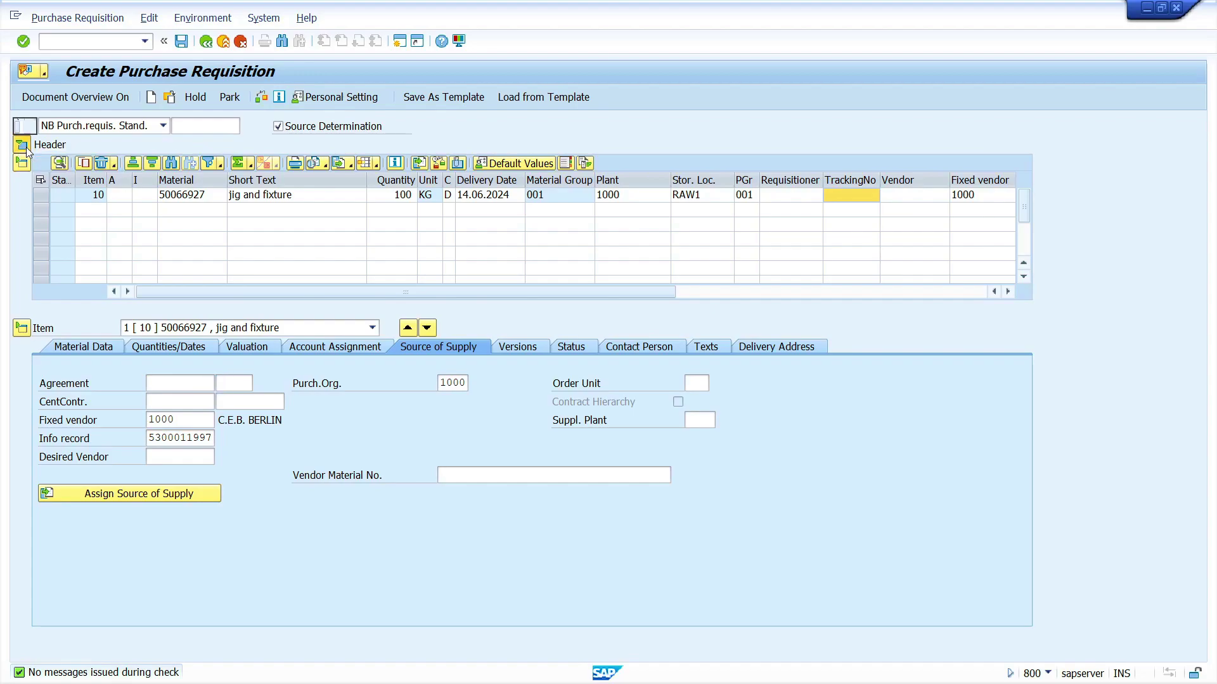
click(22, 145)
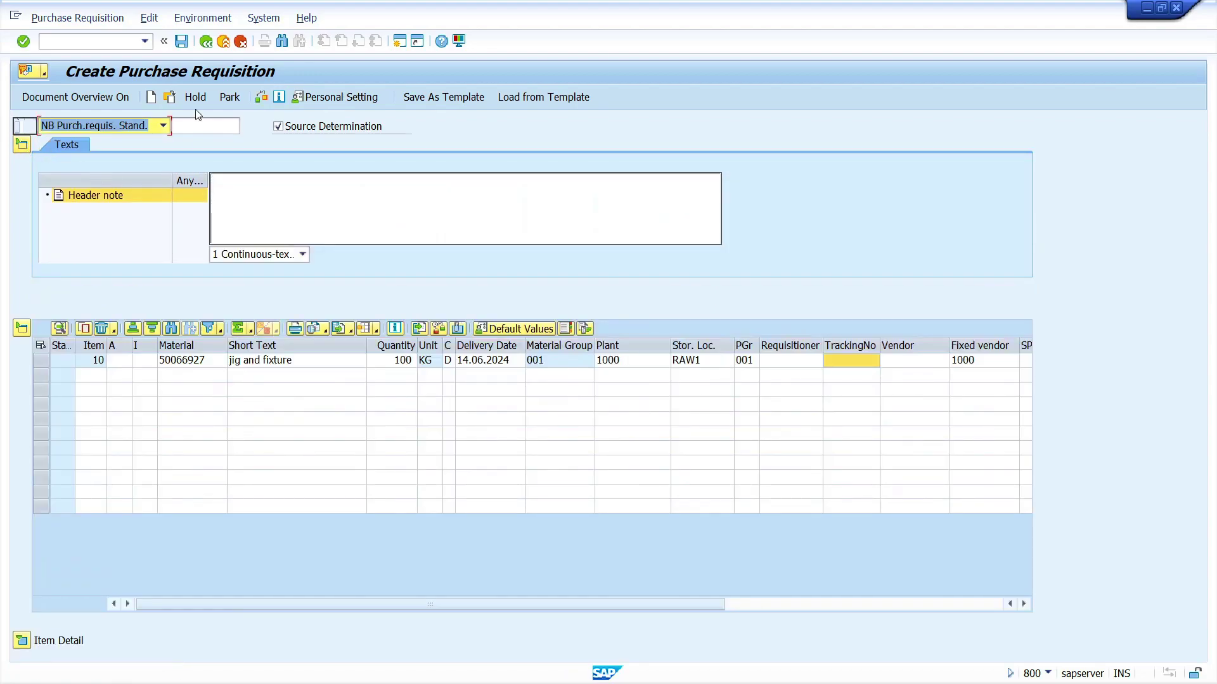
click(181, 41)
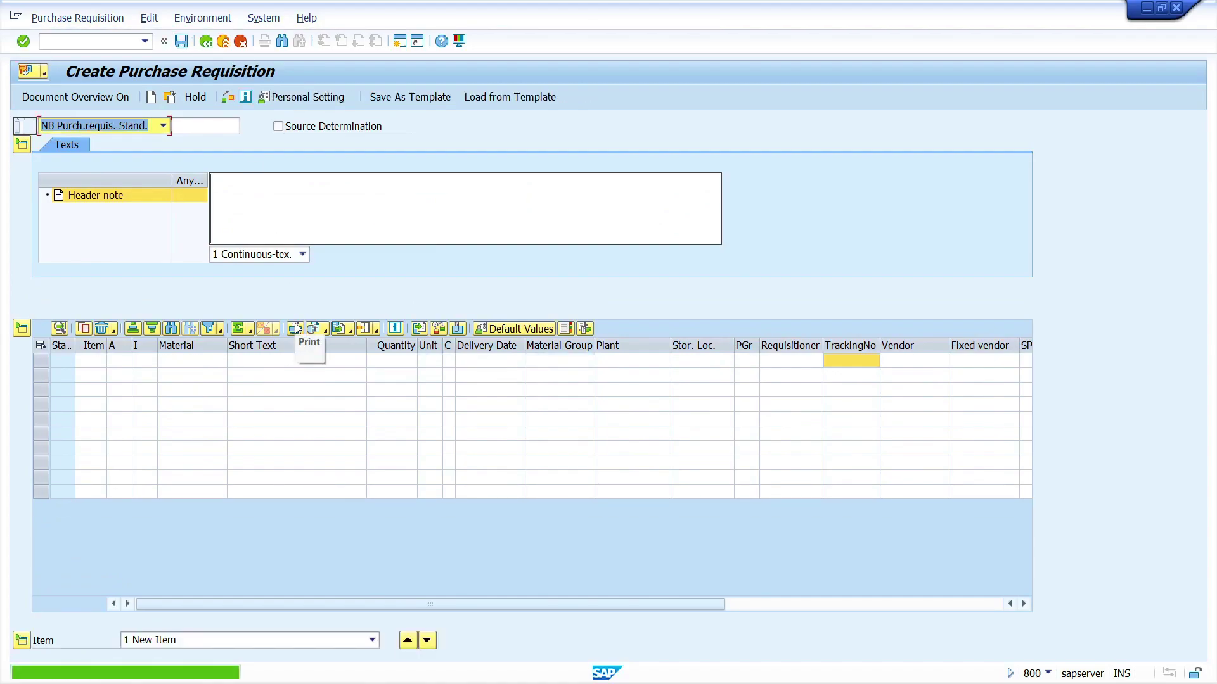
click(191, 672)
double_click(439, 322)
key(ctrl+c)
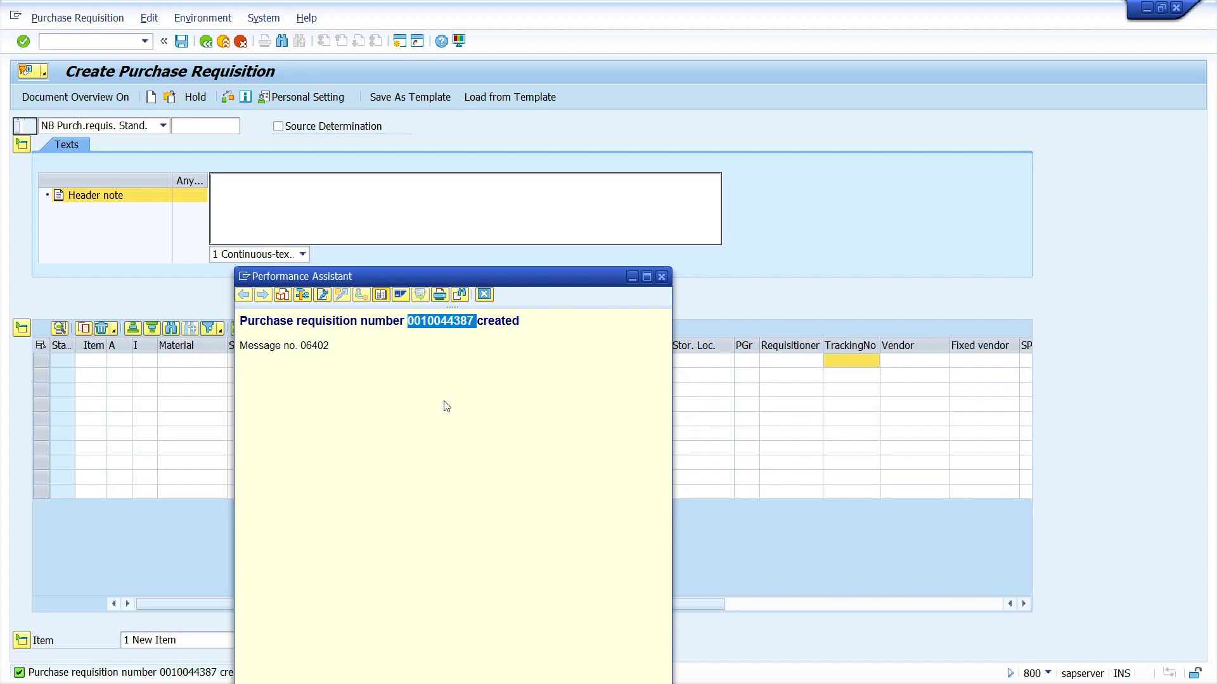
click(484, 294)
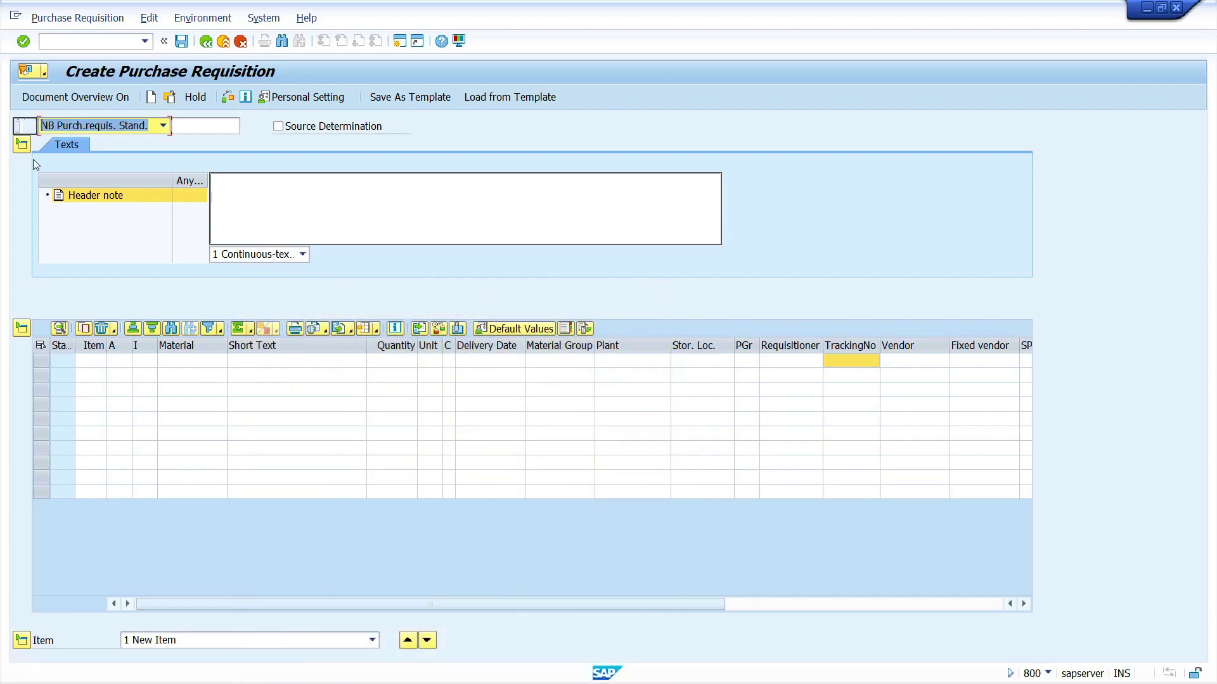
click(100, 43)
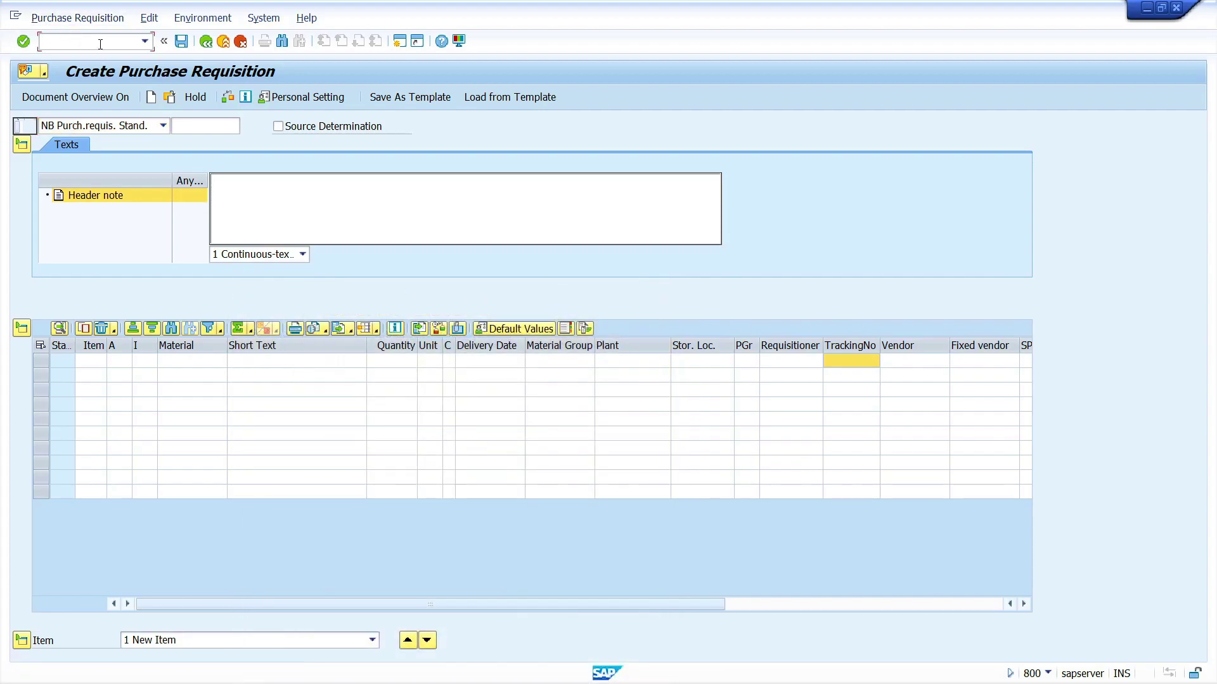
Step: Create a purchase order with ME21N that adopts item 10 of the saved requisition
text(/nme21n)
key(Return)
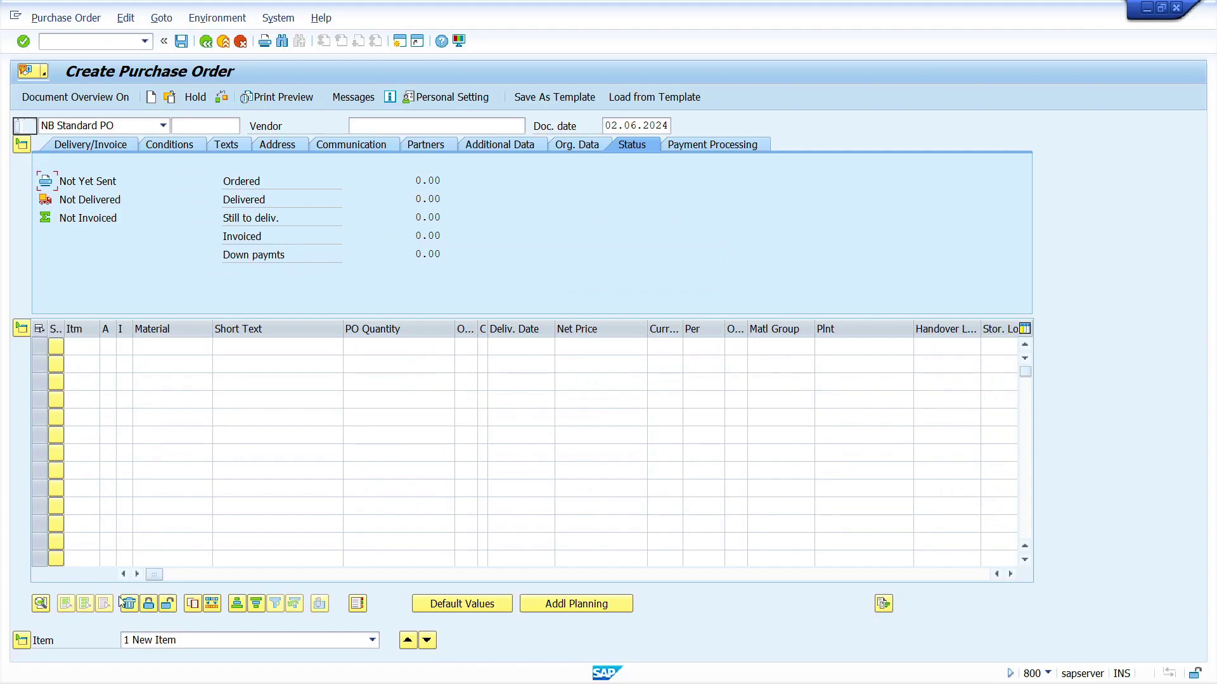
drag(155, 574, 420, 588)
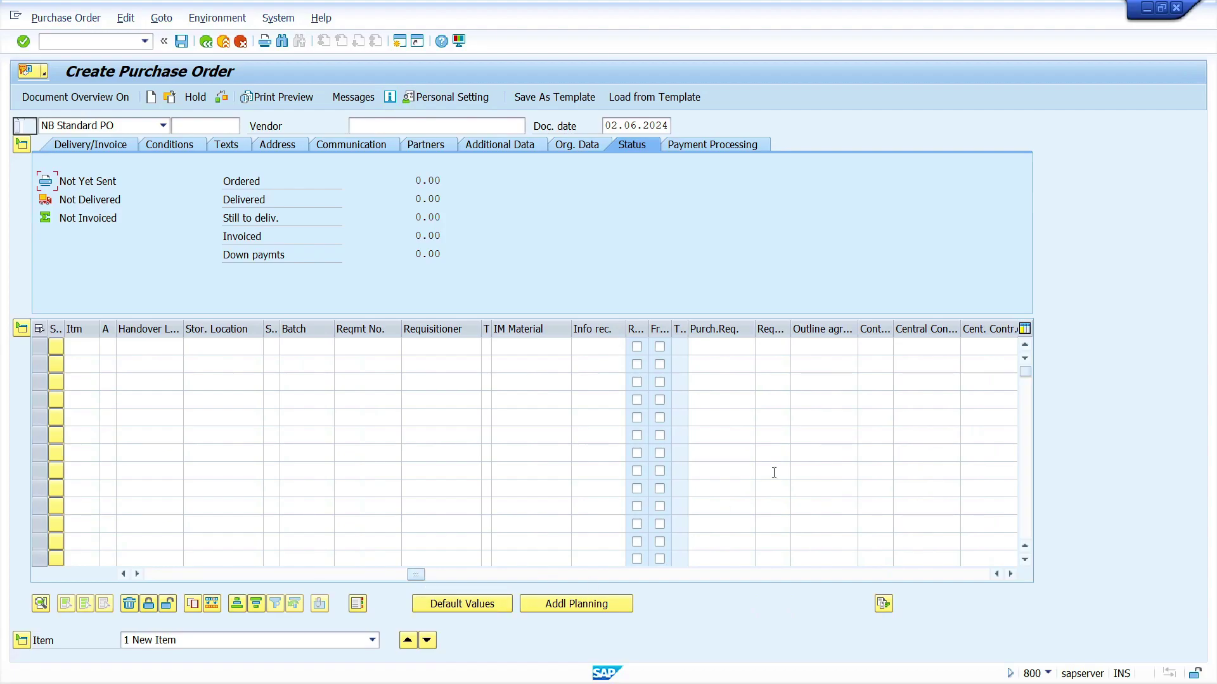
click(709, 349)
key(ctrl+v)
key(Tab)
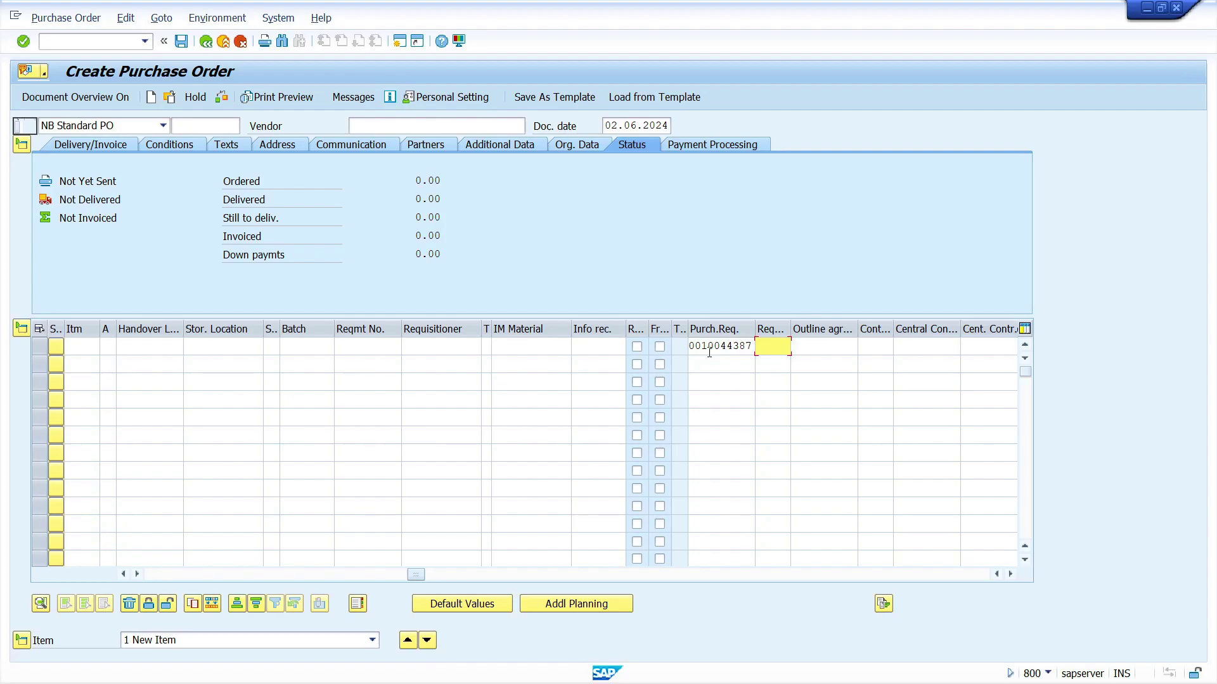
text(10)
key(Return)
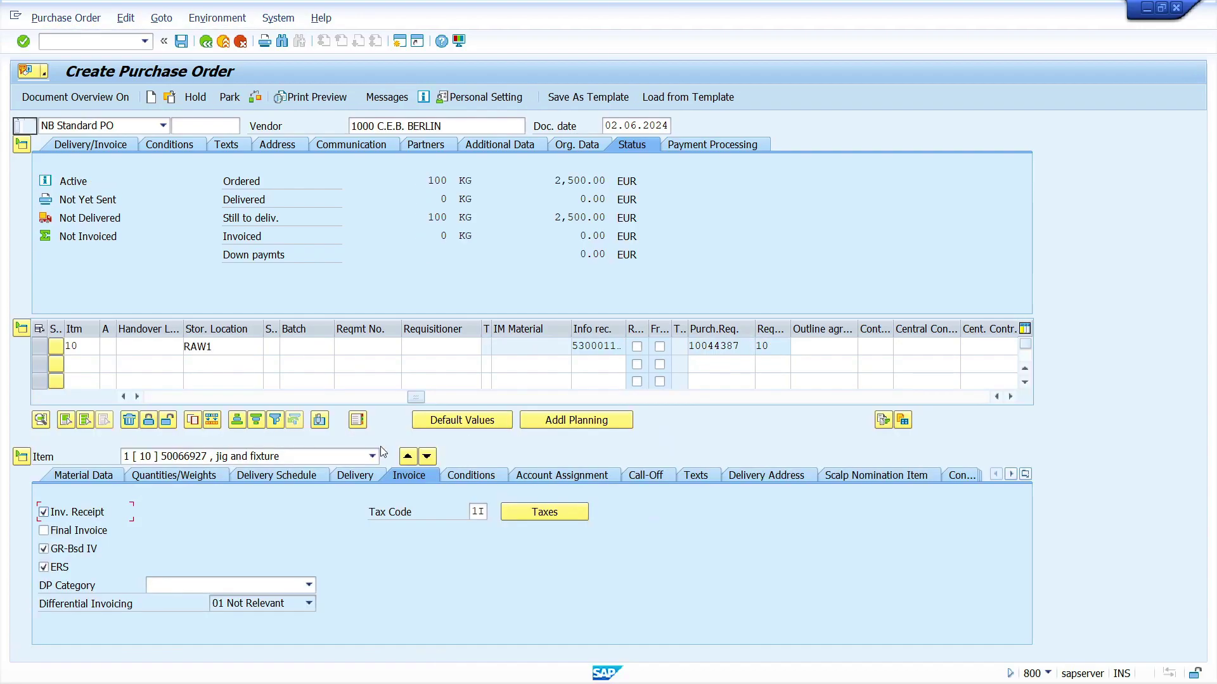
Step: Check and save the purchase order, copying the new PO number from the message
drag(416, 396, 79, 405)
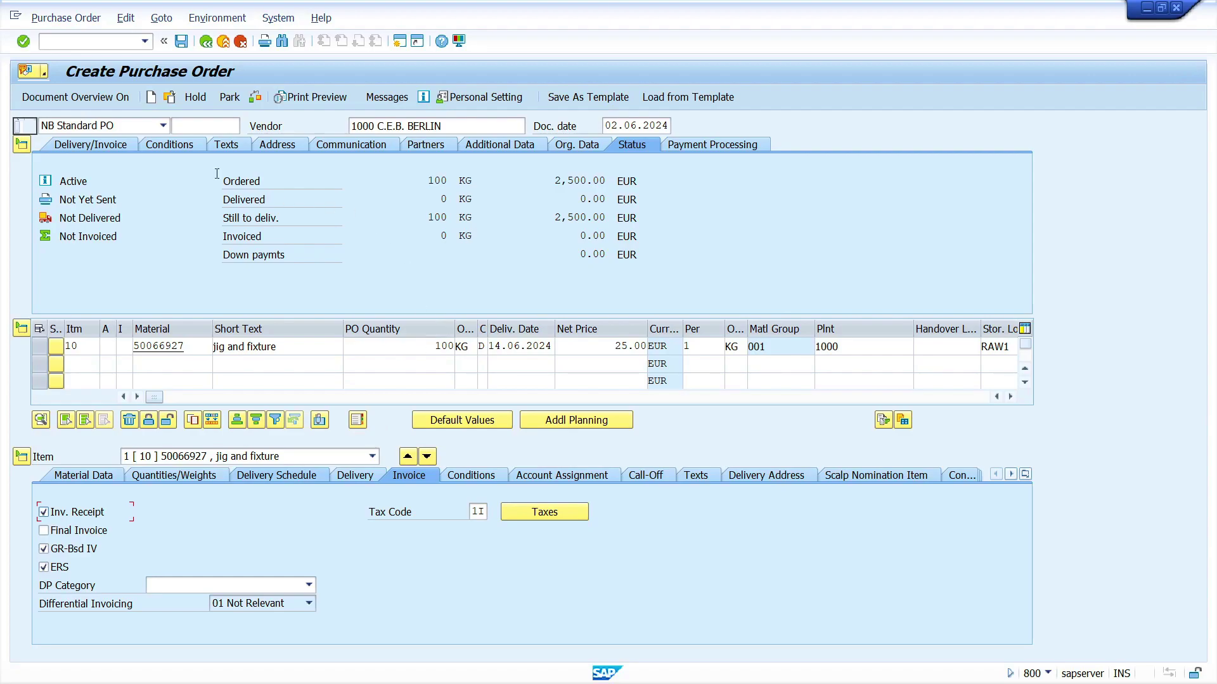
click(255, 98)
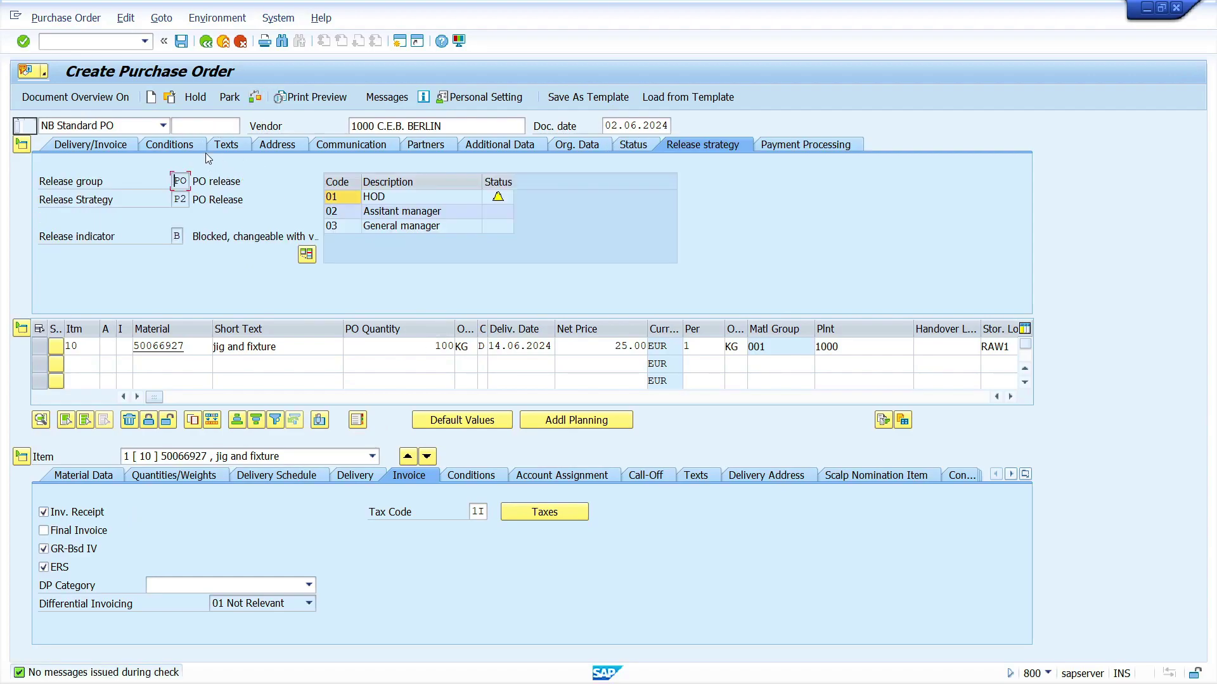
click(181, 43)
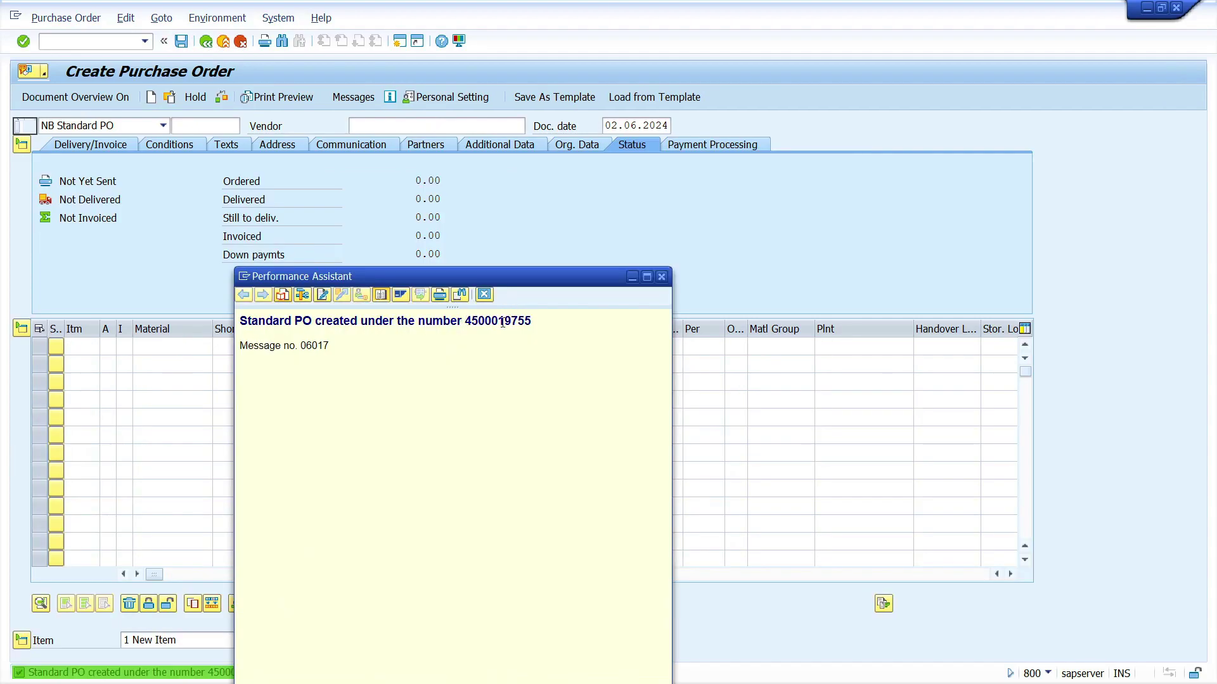
double_click(500, 320)
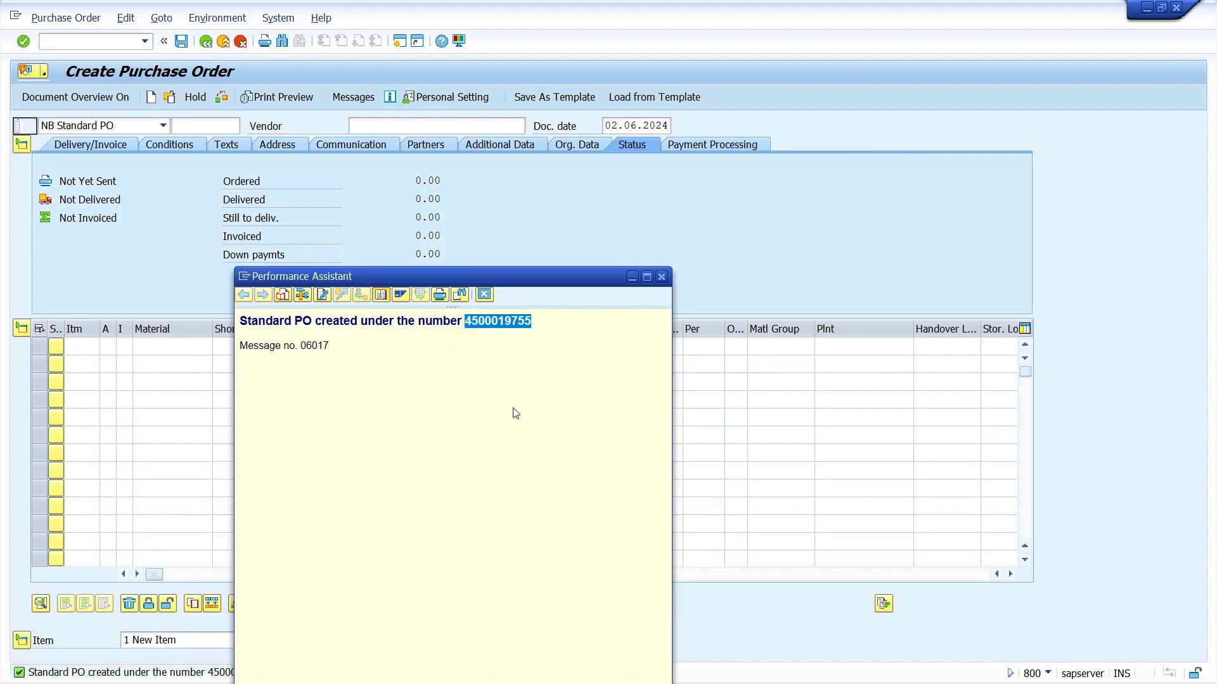
click(487, 297)
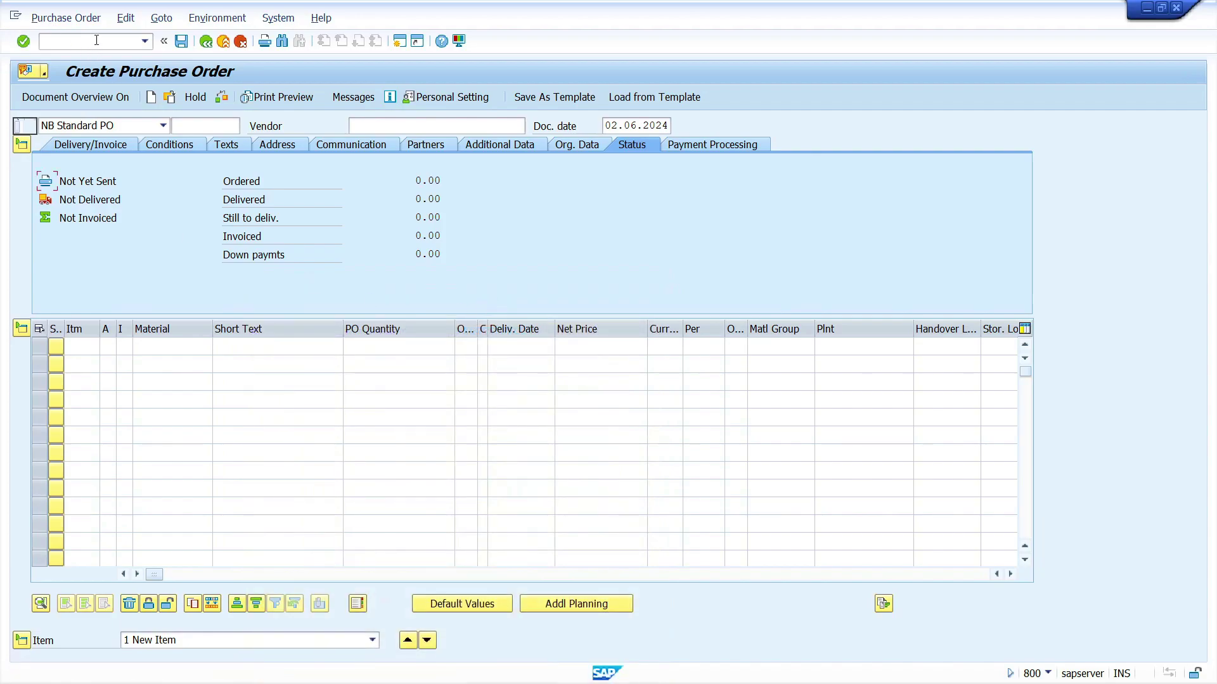
text(/nme)
text(21n)
key(Return)
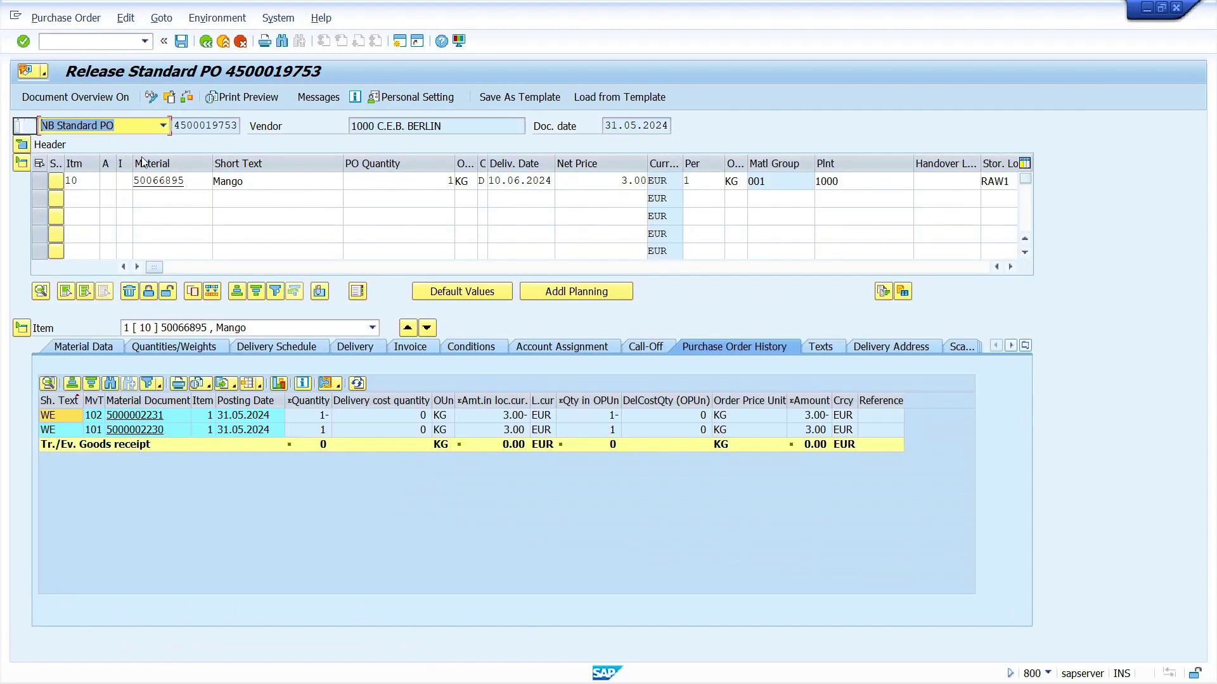
click(169, 99)
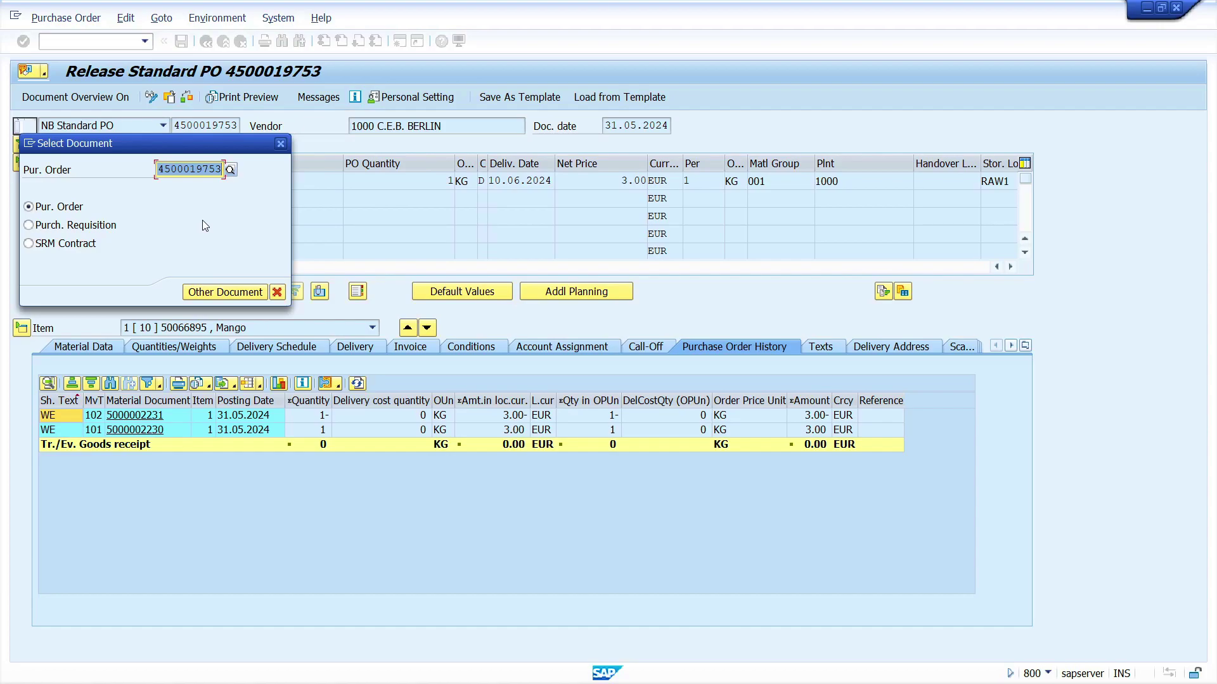
text(4500019755)
key(Return)
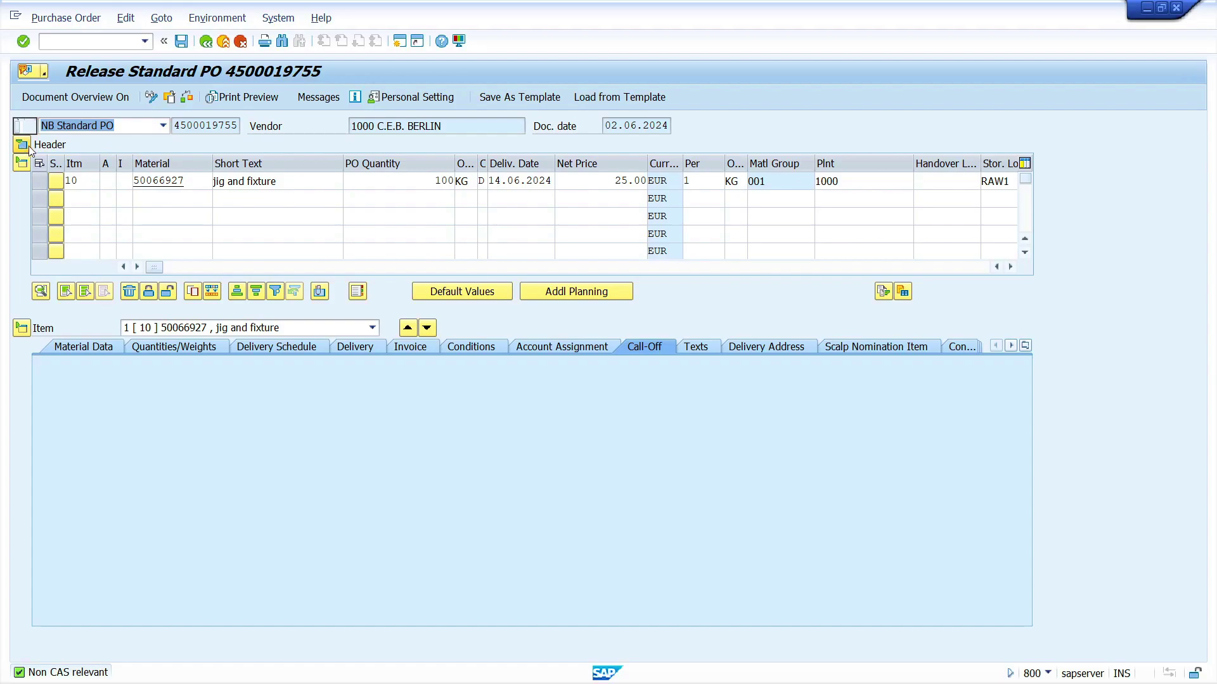
Step: Approve release codes 01 HOD, 02 Assistant manager and 03 General manager, then save without printing
click(22, 146)
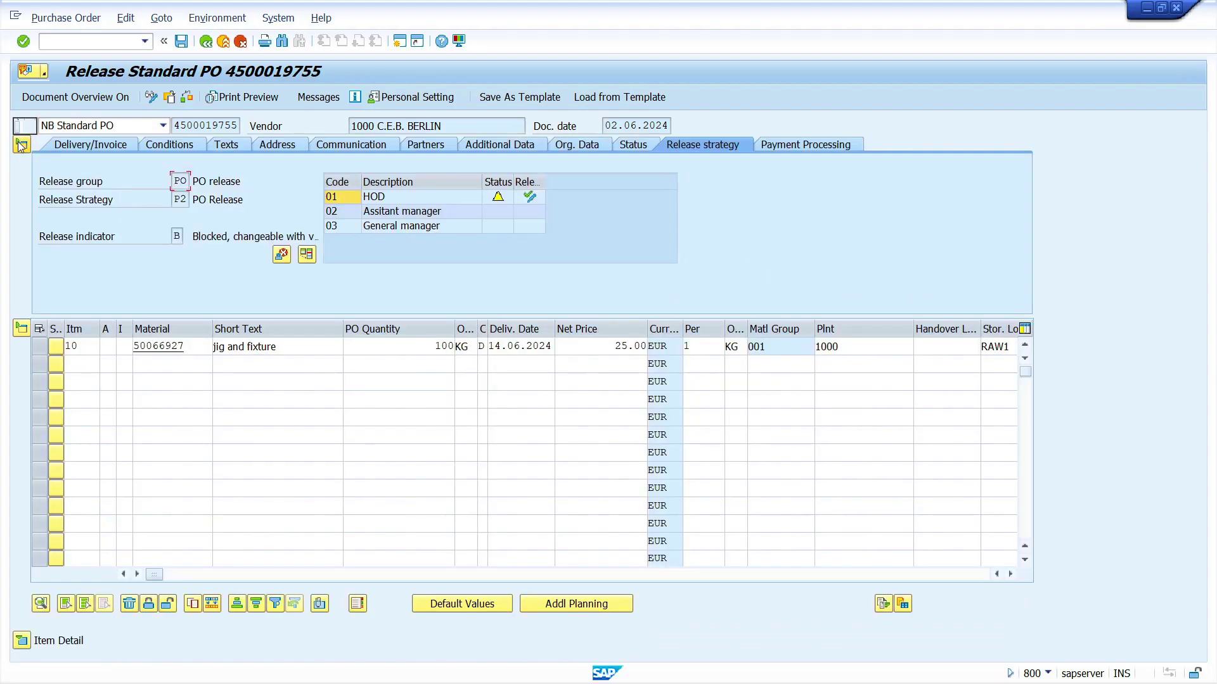
click(532, 198)
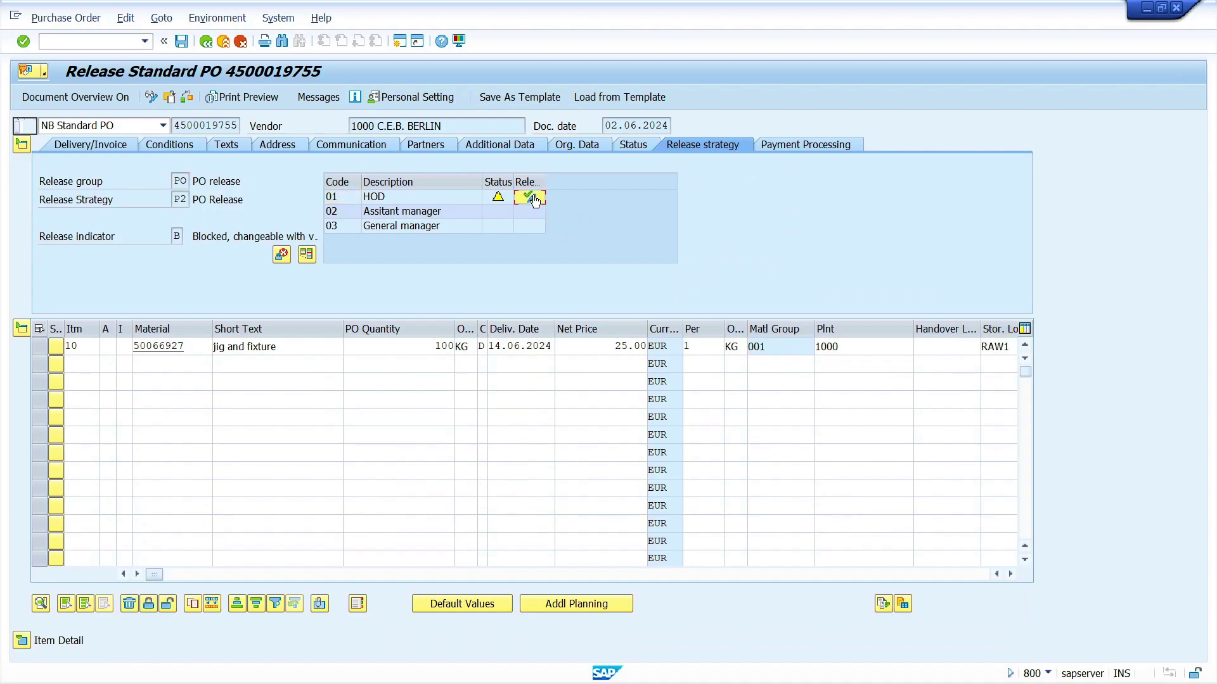
click(538, 218)
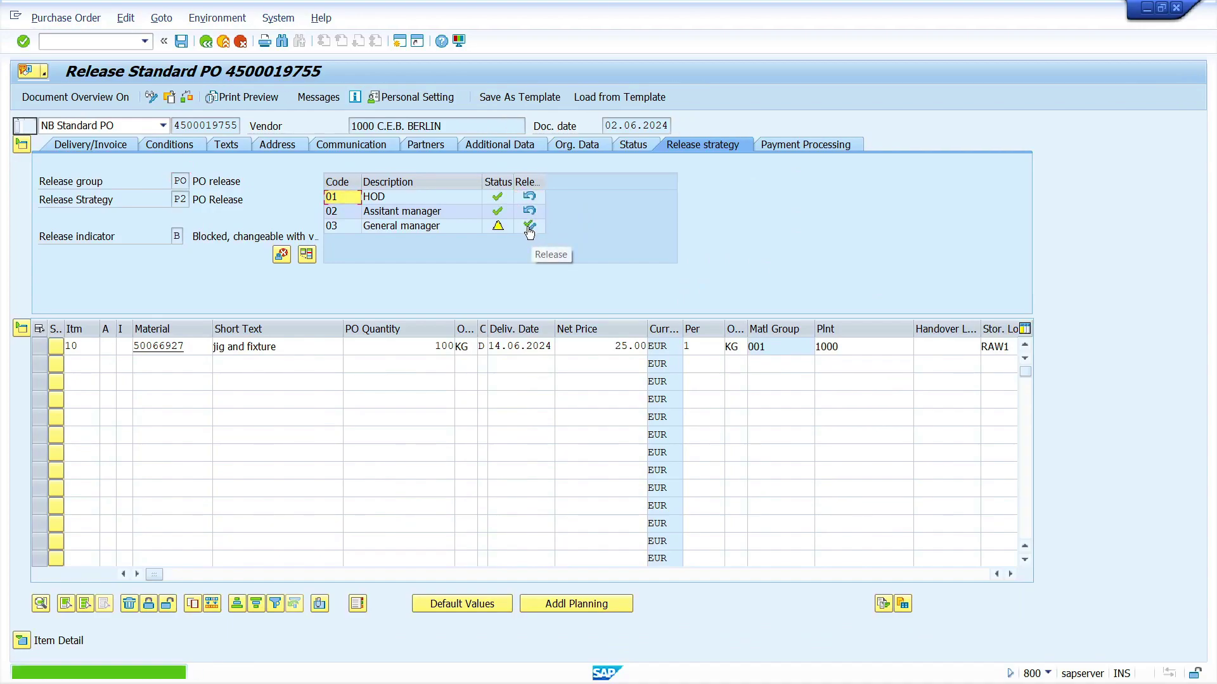
click(530, 228)
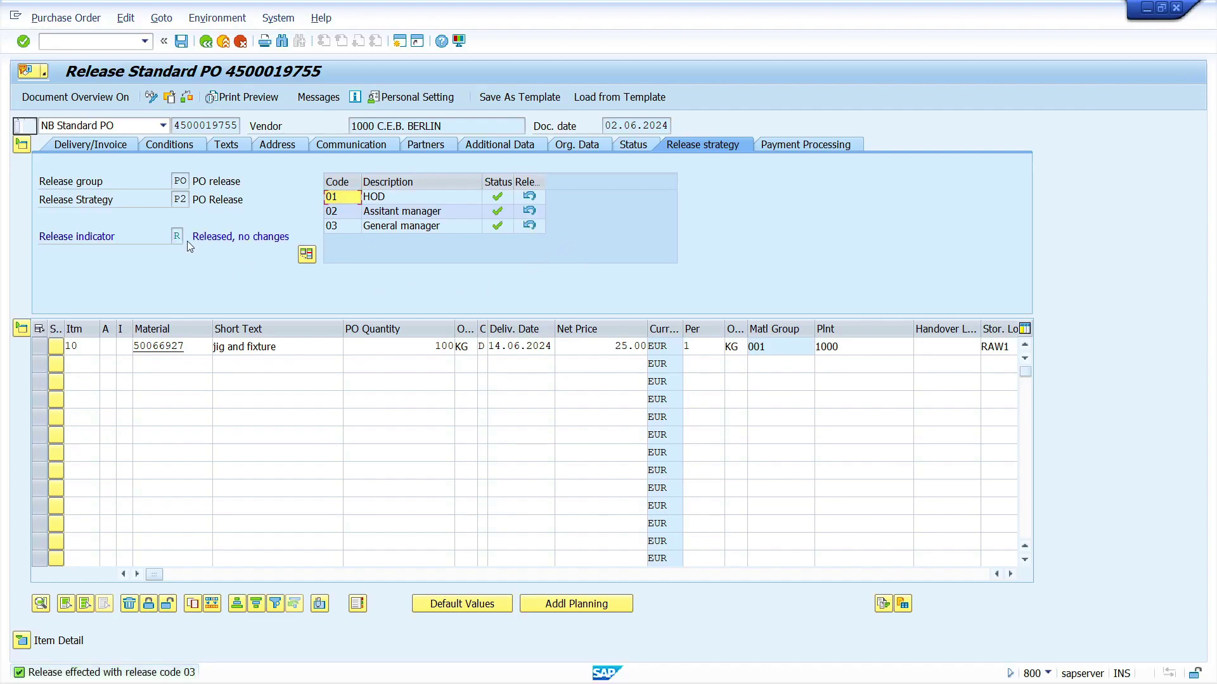
click(181, 41)
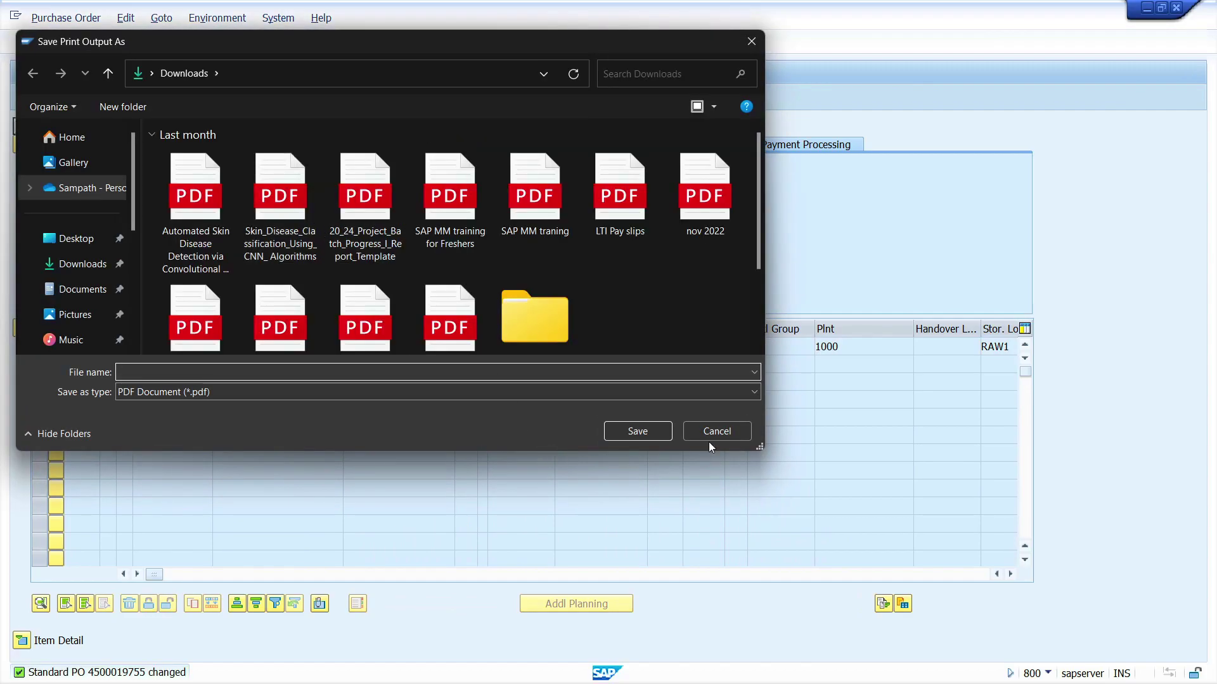
click(728, 434)
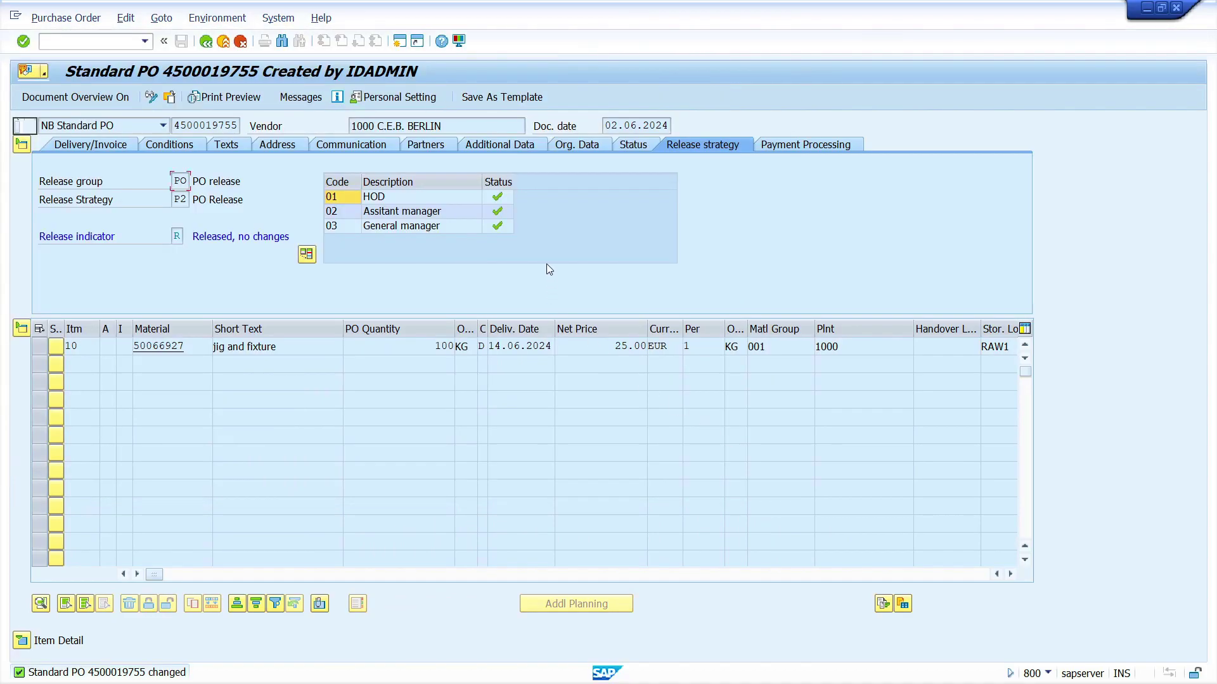